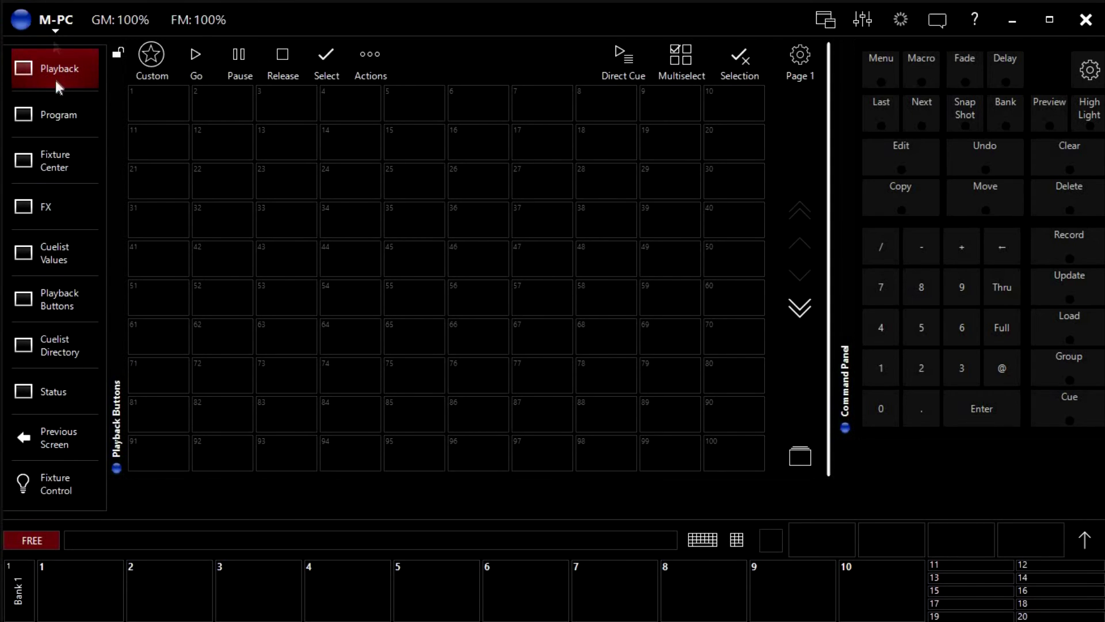
Open the fixture patch and start adding a new fixture
left_click(56, 23)
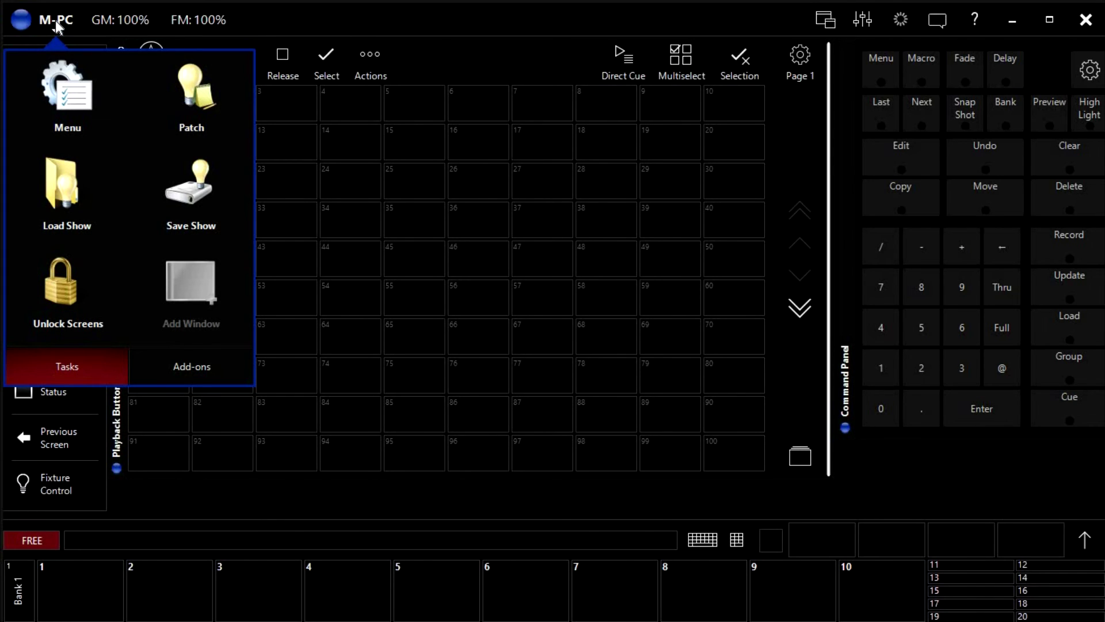
left_click(202, 98)
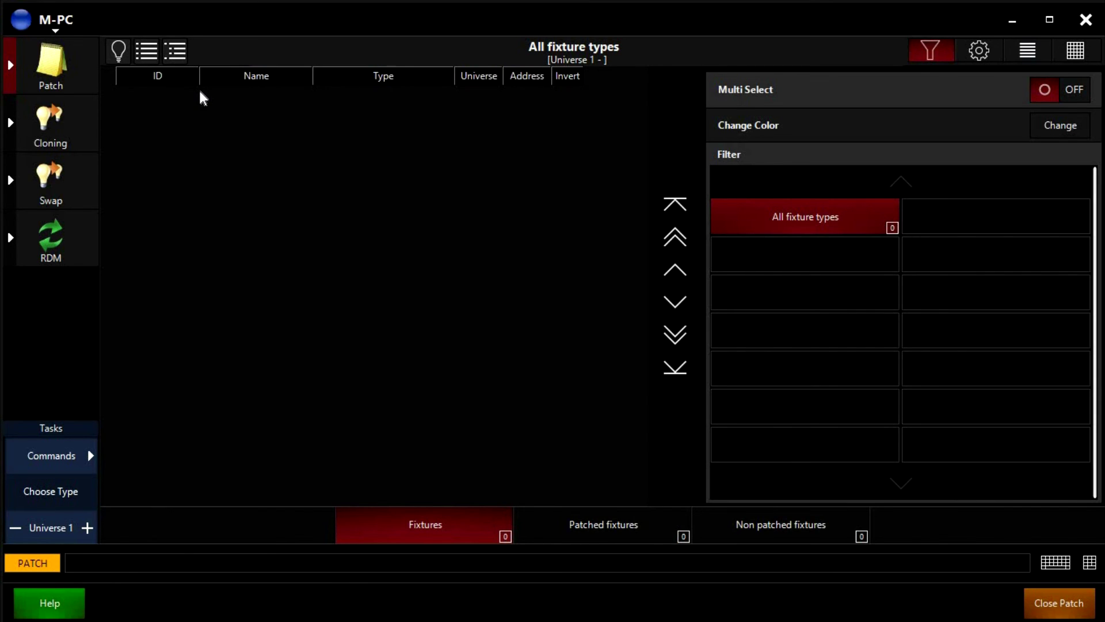
left_click(55, 457)
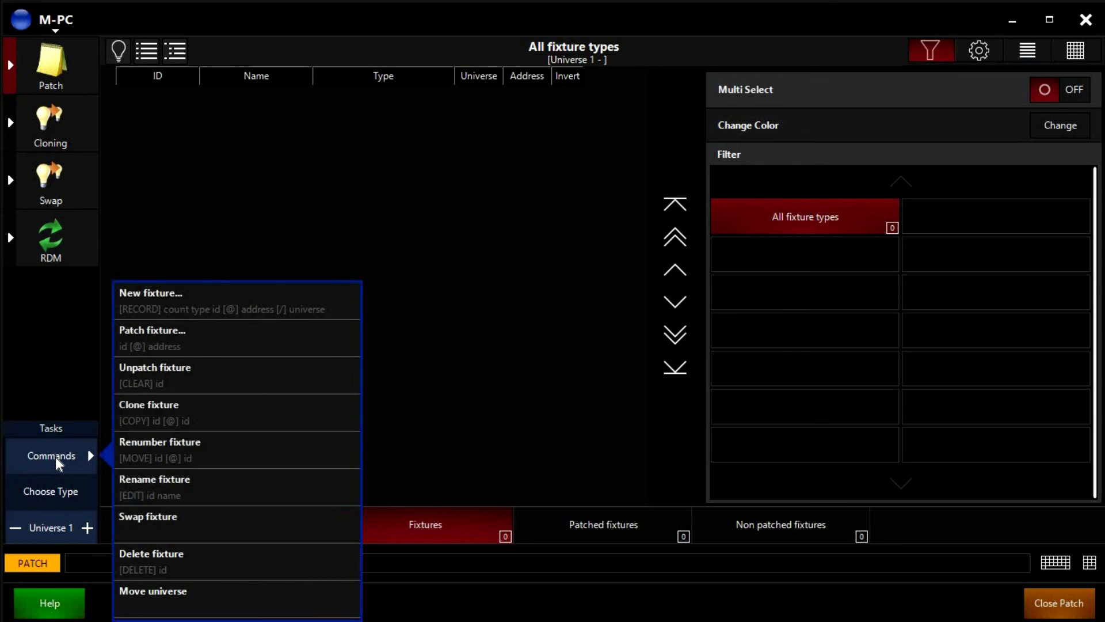
left_click(172, 297)
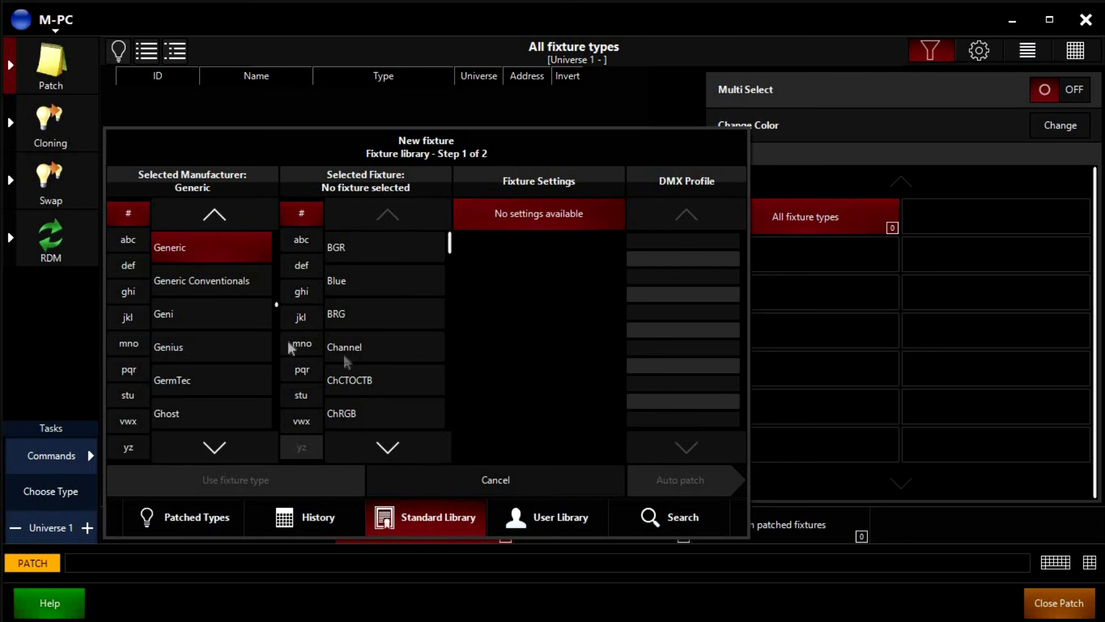
Search the fixture library for "slimpar tri 12" and select the Chauvet SlimPAR Tri 12 IRC in 7 Ch mode
left_click(671, 511)
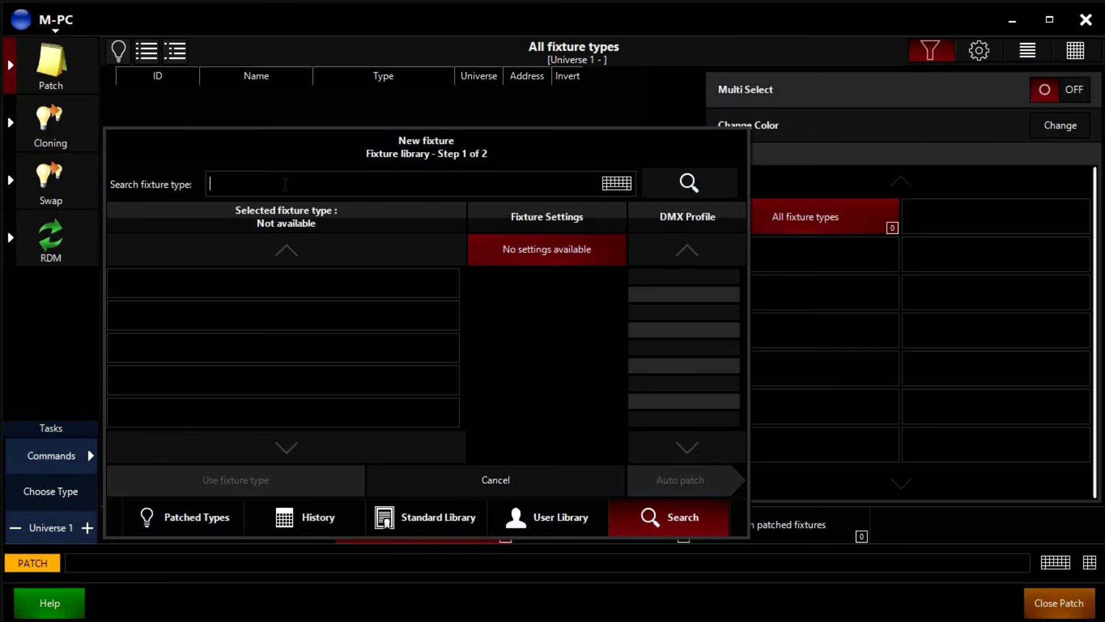
type("slimpar tri 12")
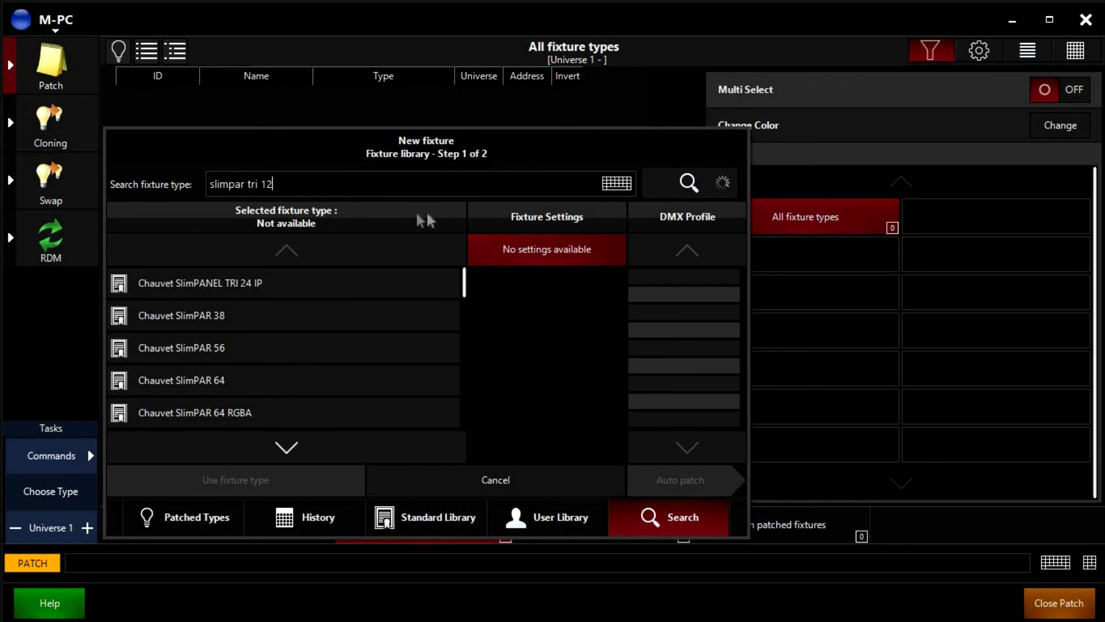
left_click(686, 184)
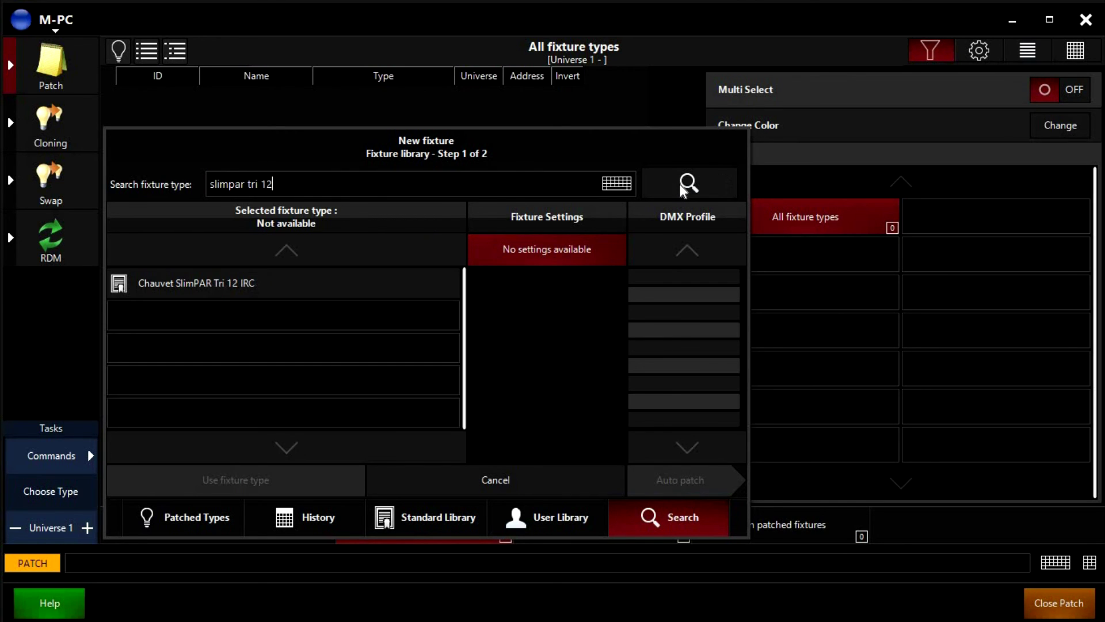
left_click(253, 282)
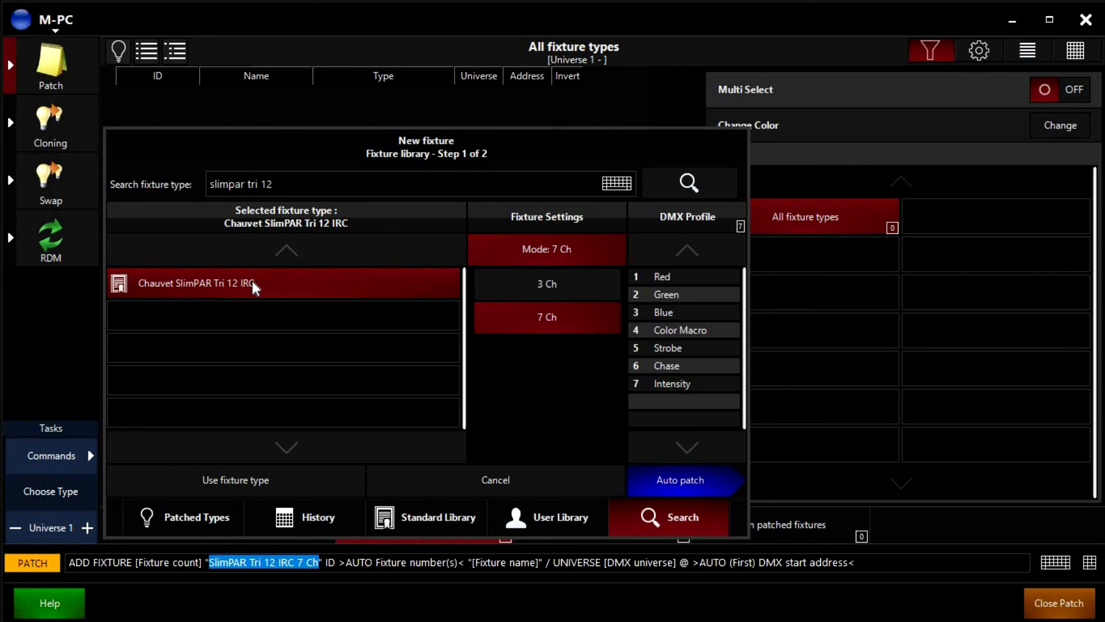
left_click(558, 284)
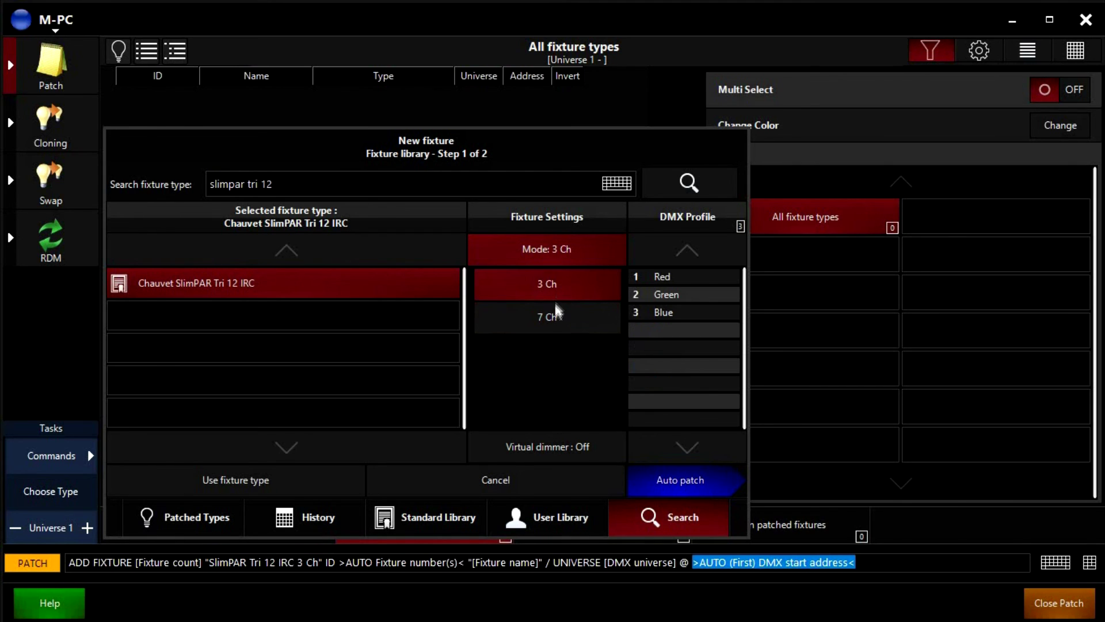
left_click(554, 321)
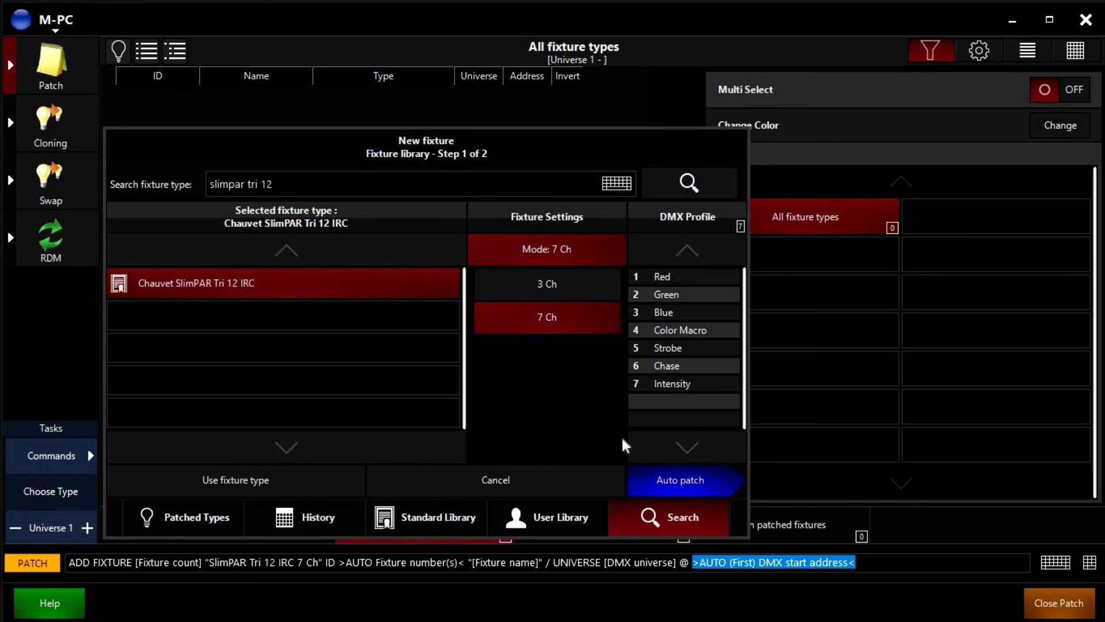
Continue to the auto patch settings and name the new fixture "Tri 12"
left_click(667, 481)
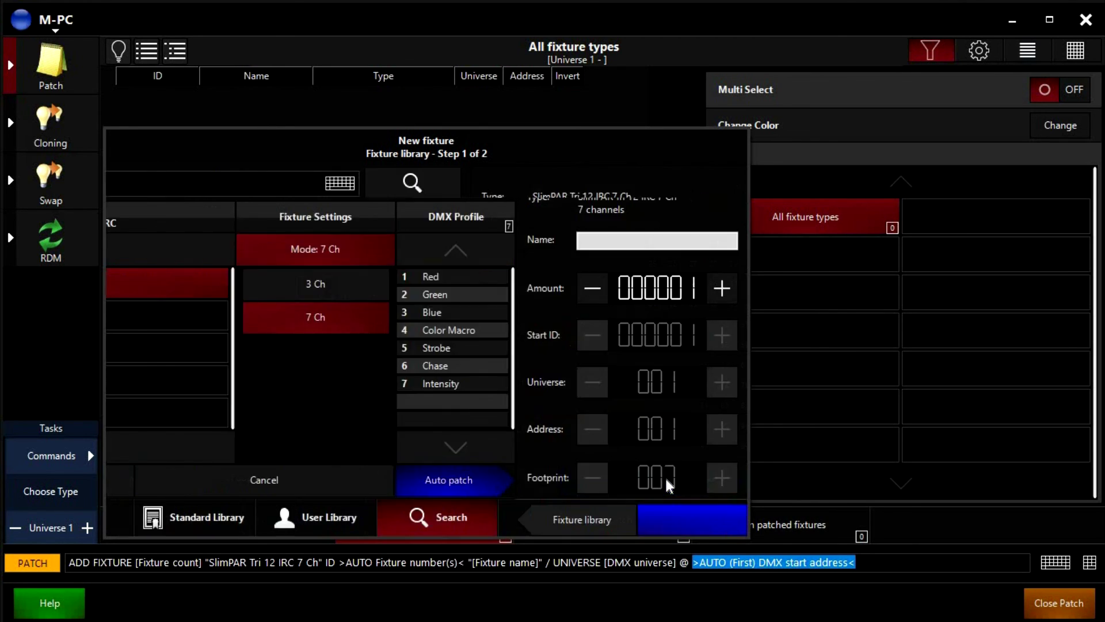
left_click(201, 239)
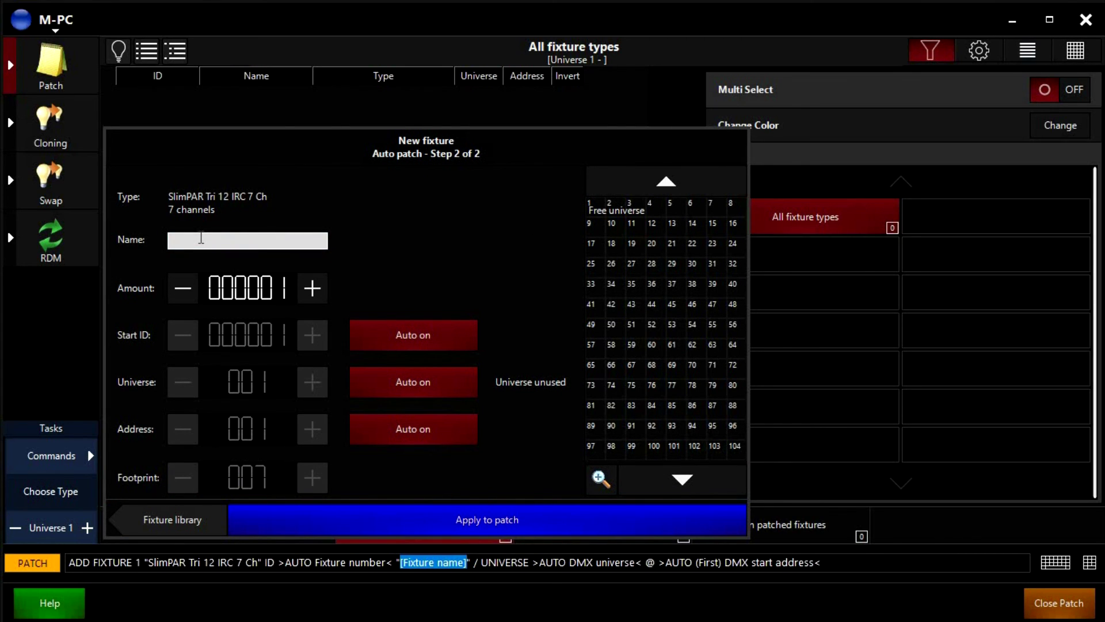
type("T")
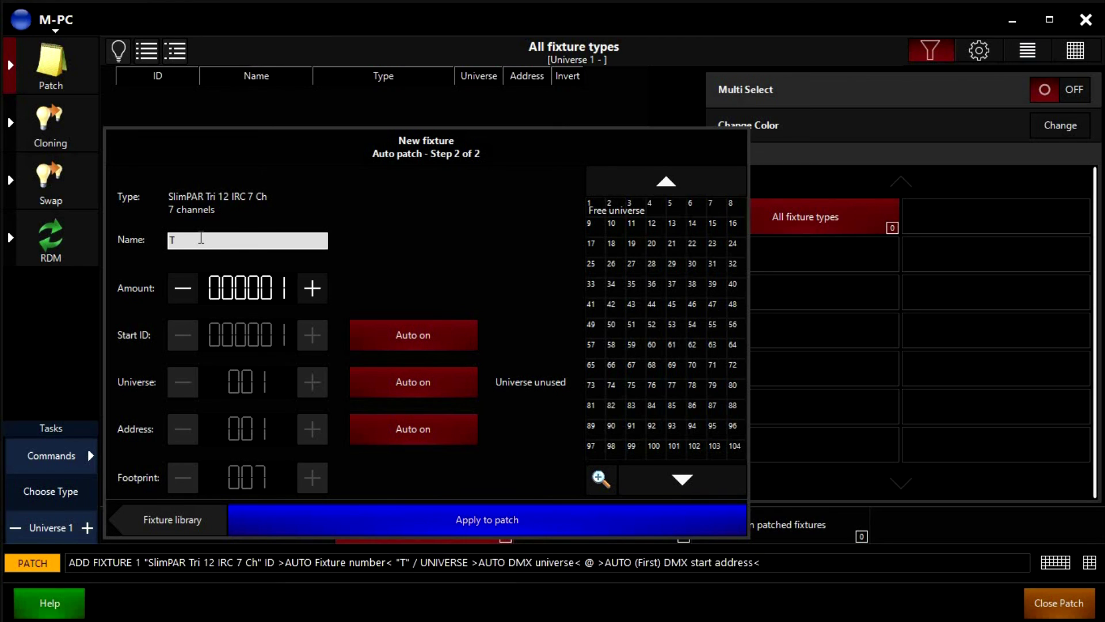
type("ri 12")
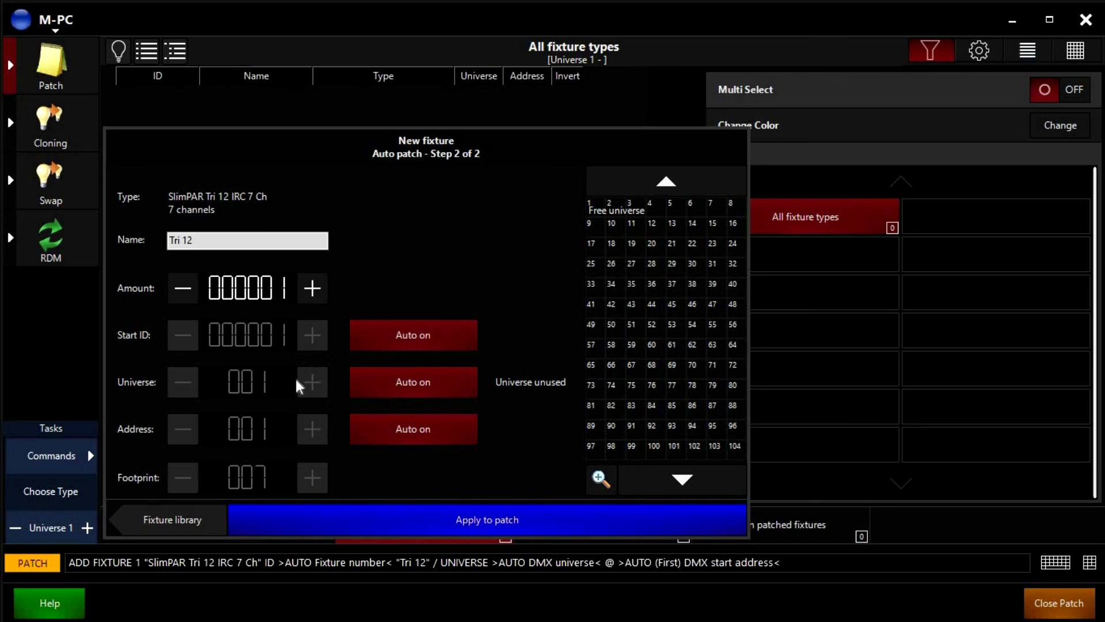
Switch off automatic addressing for the Tri 12, set its DMX address to 1 and apply it to the patch
left_click(386, 430)
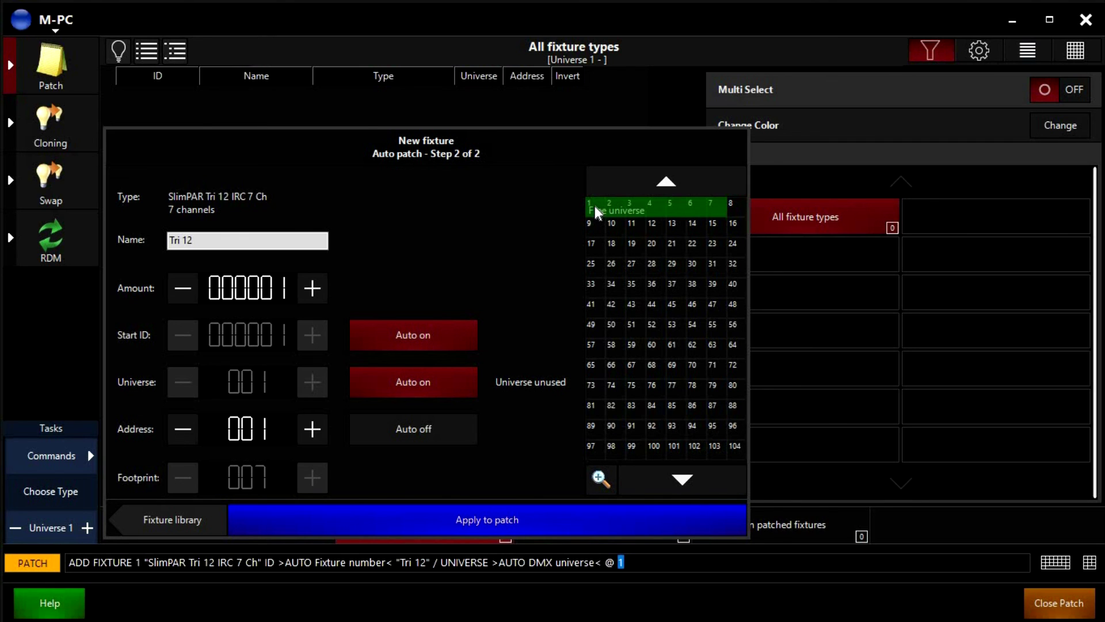
left_click(189, 427)
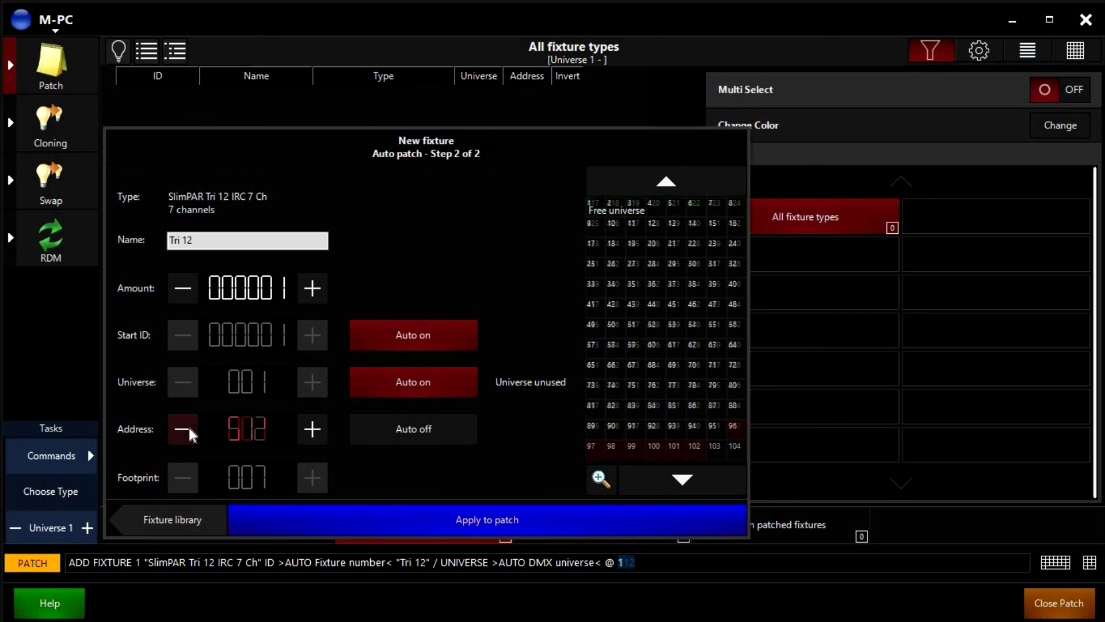
left_click(311, 430)
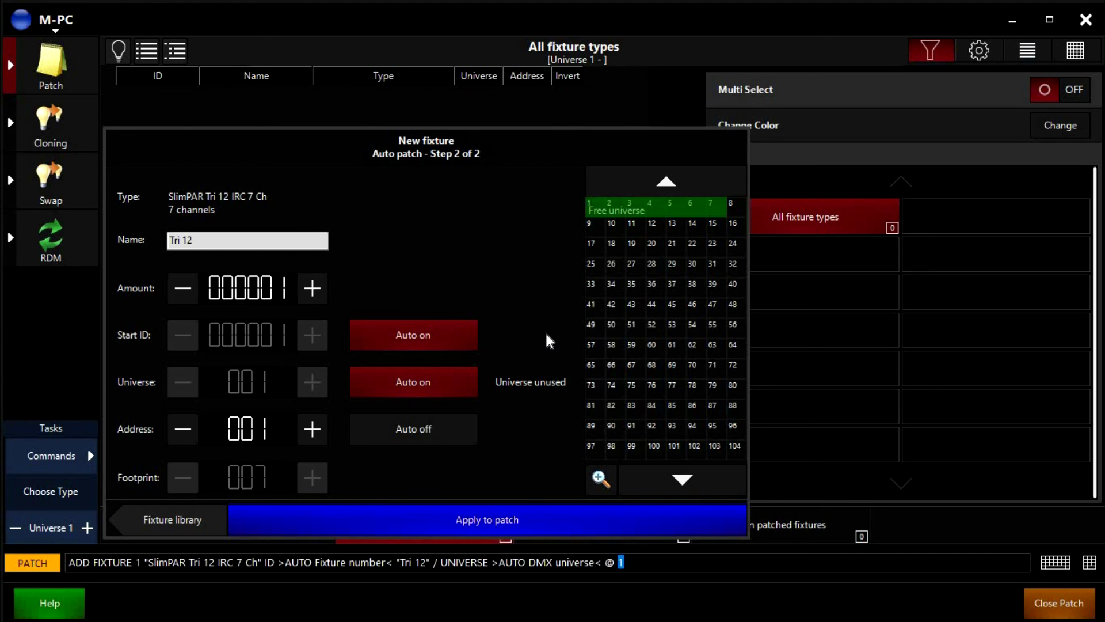
left_click(466, 521)
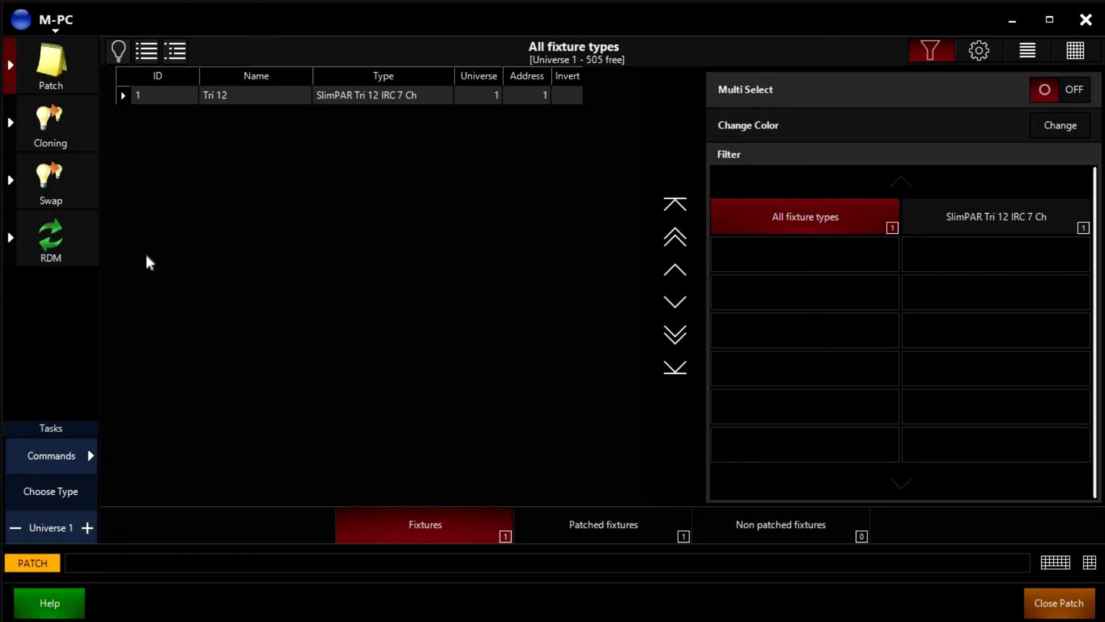
Start another new fixture, search the library for "slimpar 64 rgba" and select the Chauvet SlimPAR 64 RGBA in 8 Ch mode
left_click(40, 458)
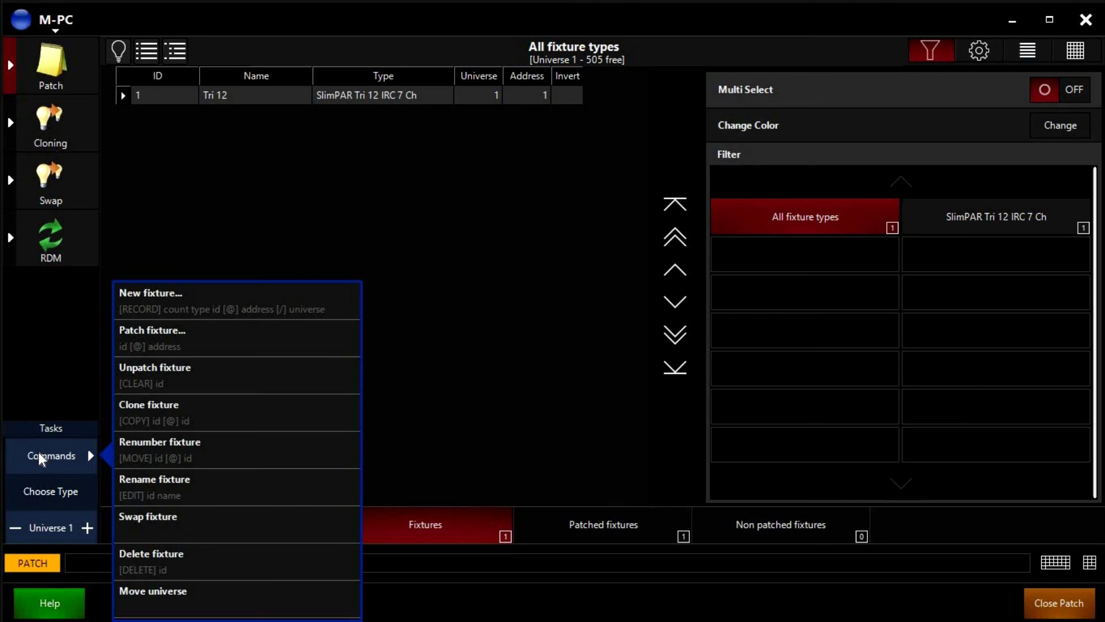
left_click(174, 300)
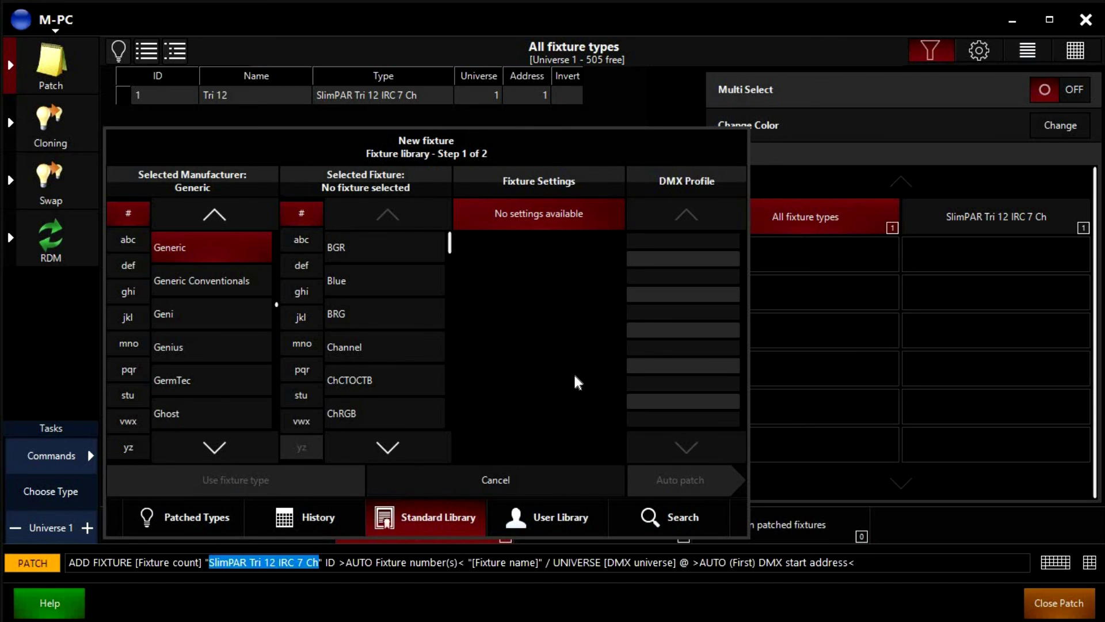
left_click(661, 510)
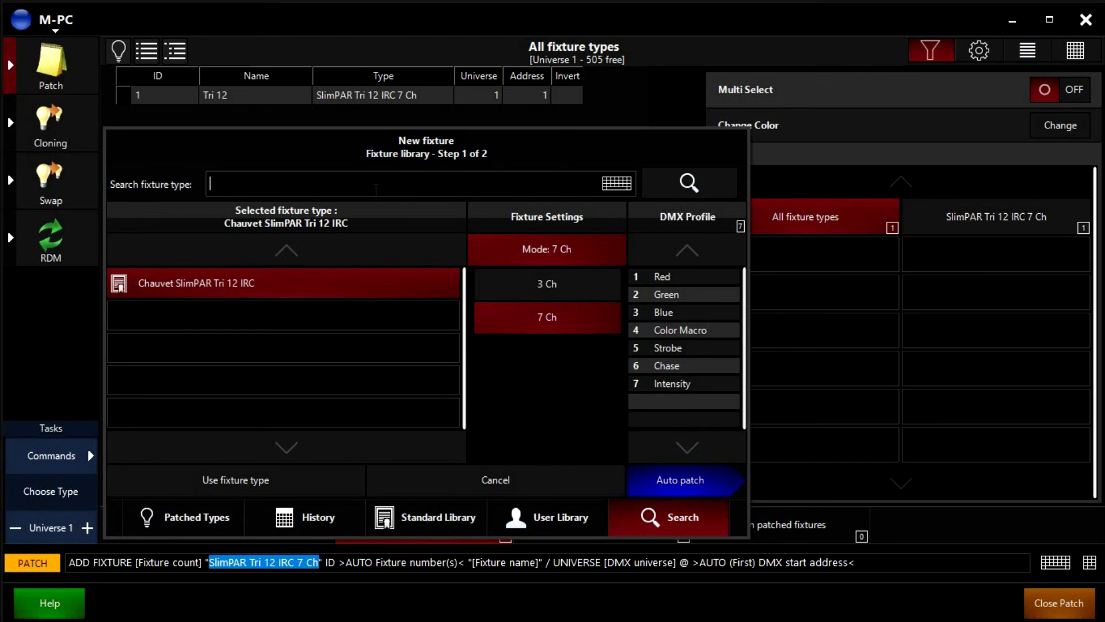
type("slimpar 6")
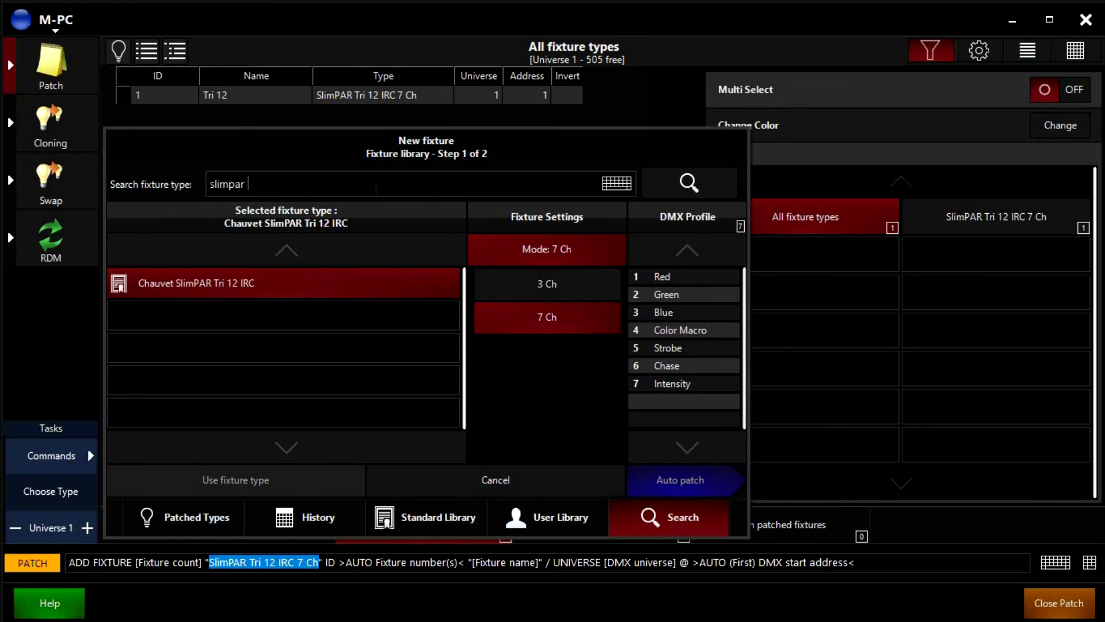
type("4 ")
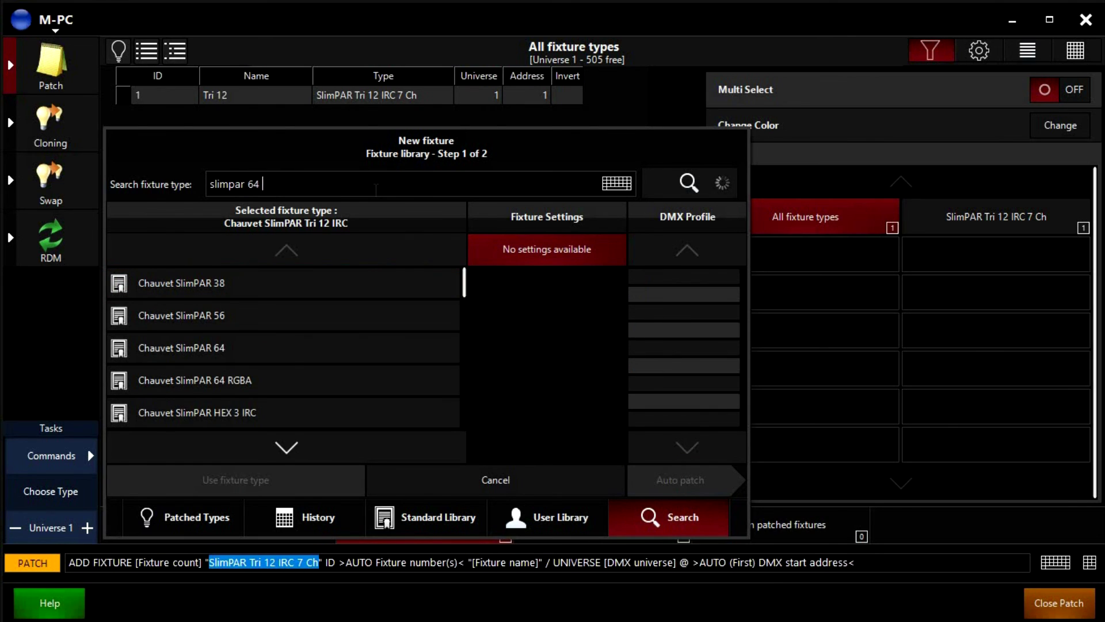
type("rgba")
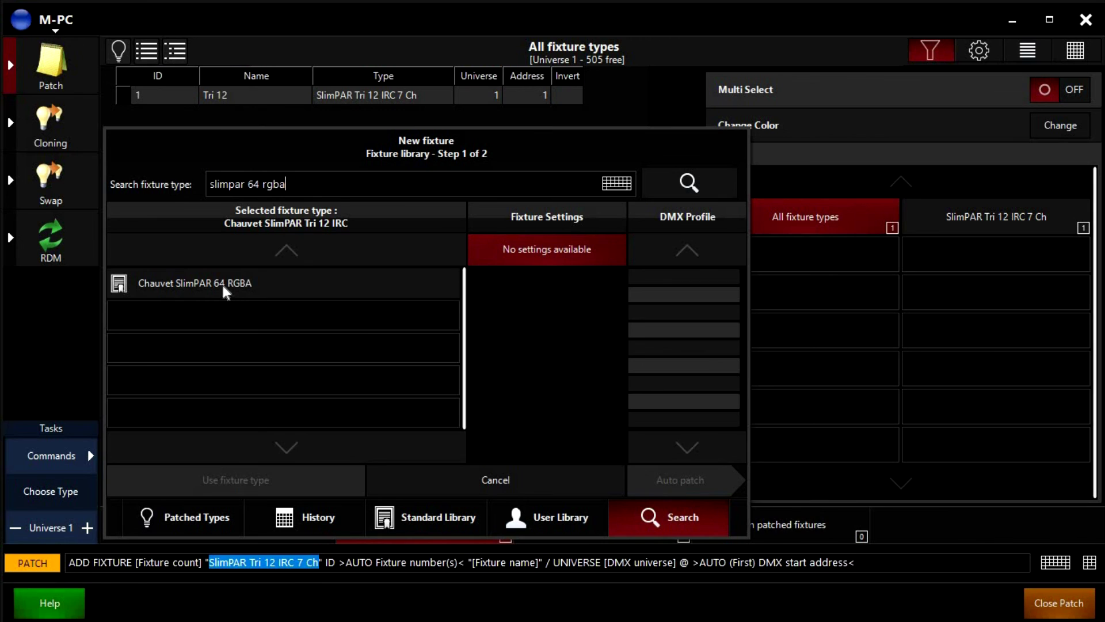
left_click(222, 284)
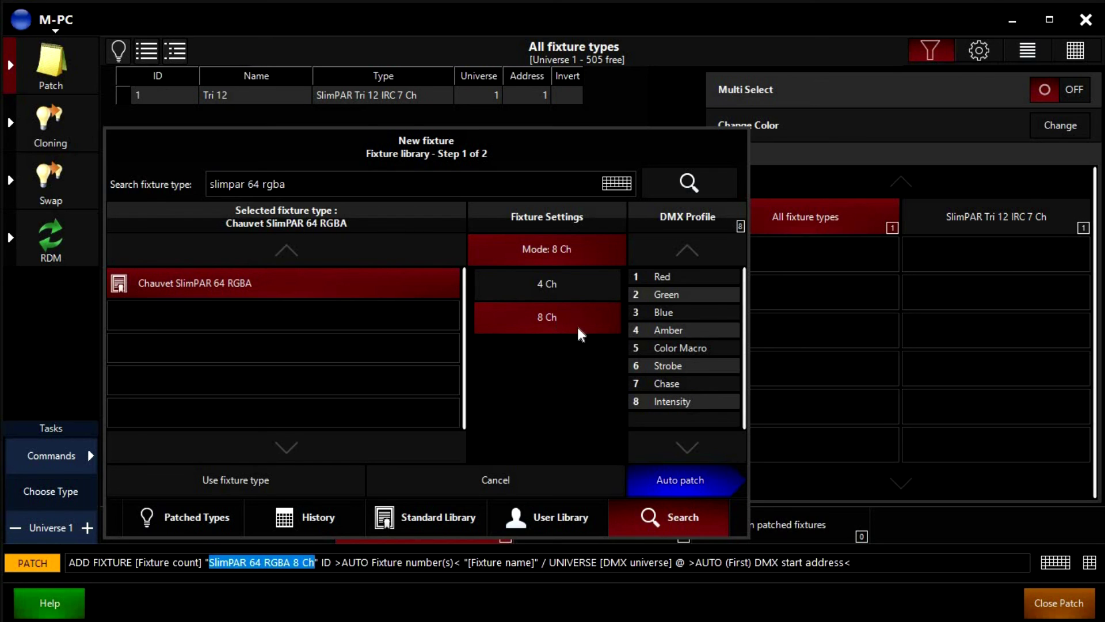
left_click(536, 291)
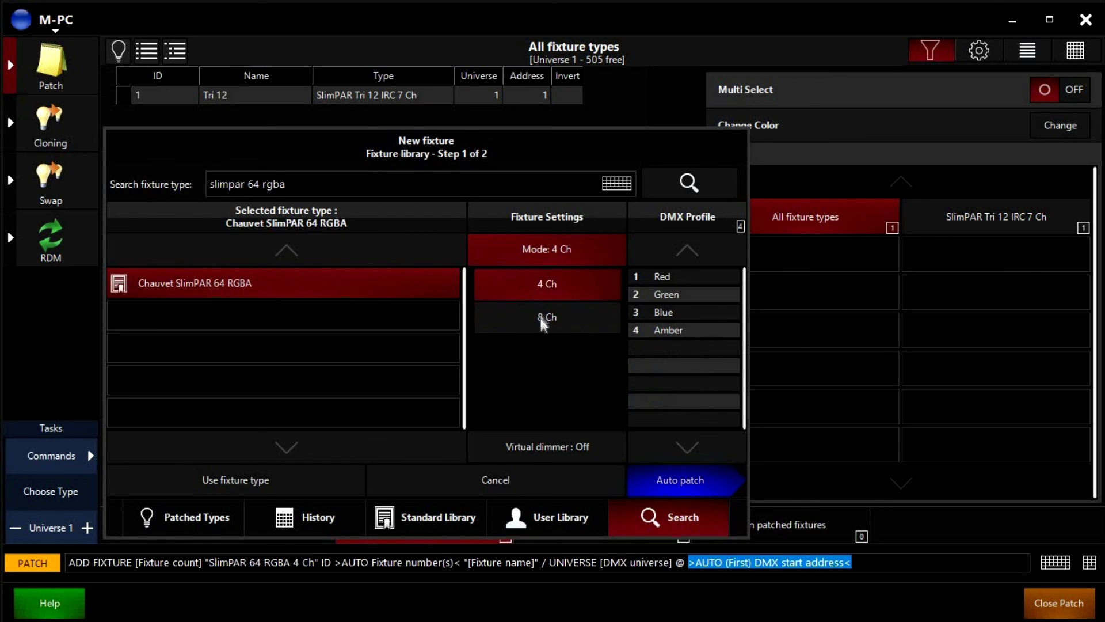
left_click(541, 319)
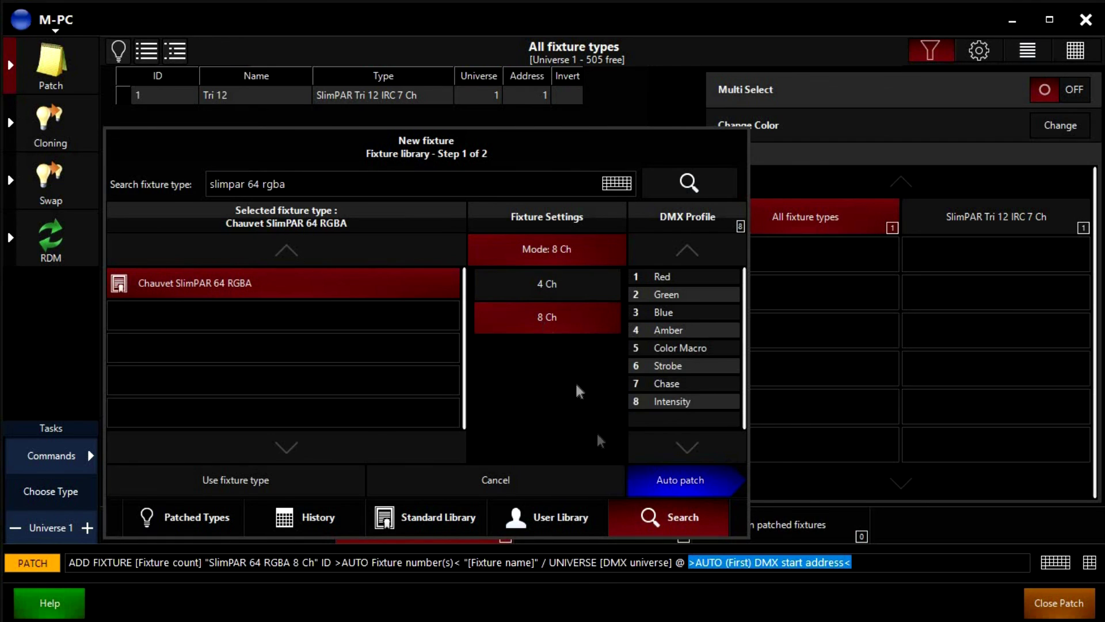
Continue to the auto patch settings and name the second fixture "Slimpar 64"
left_click(680, 484)
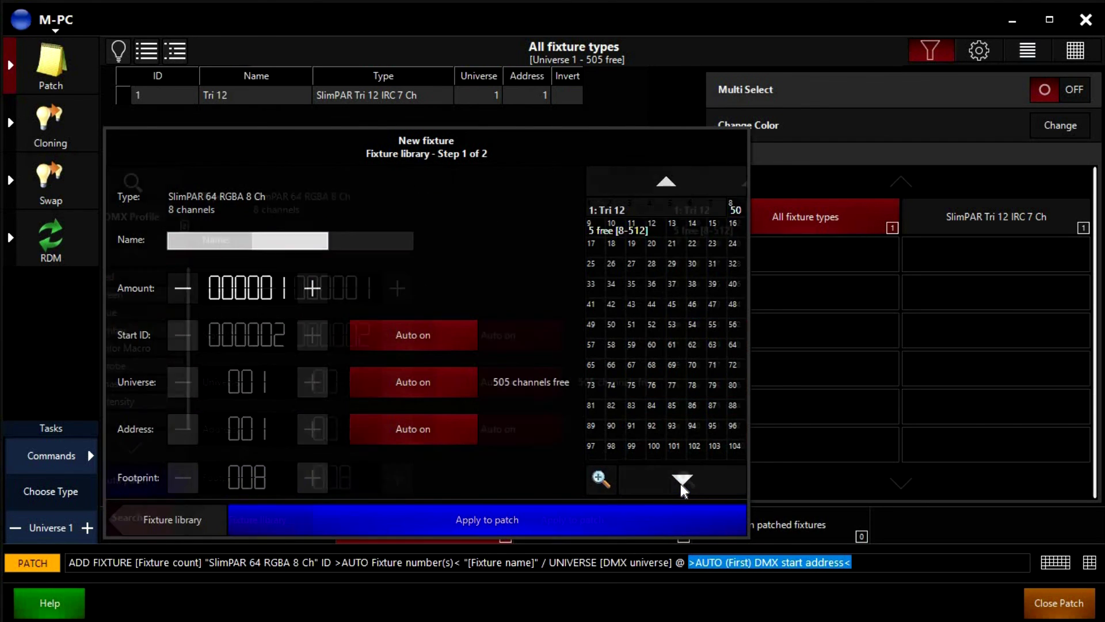
left_click(216, 242)
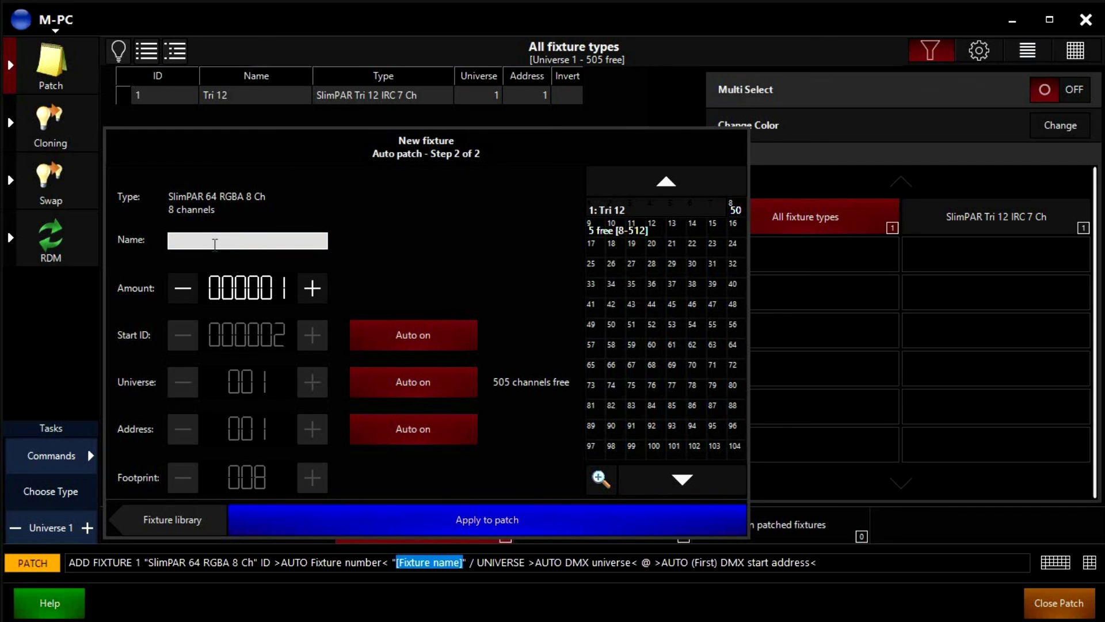
type("Slim")
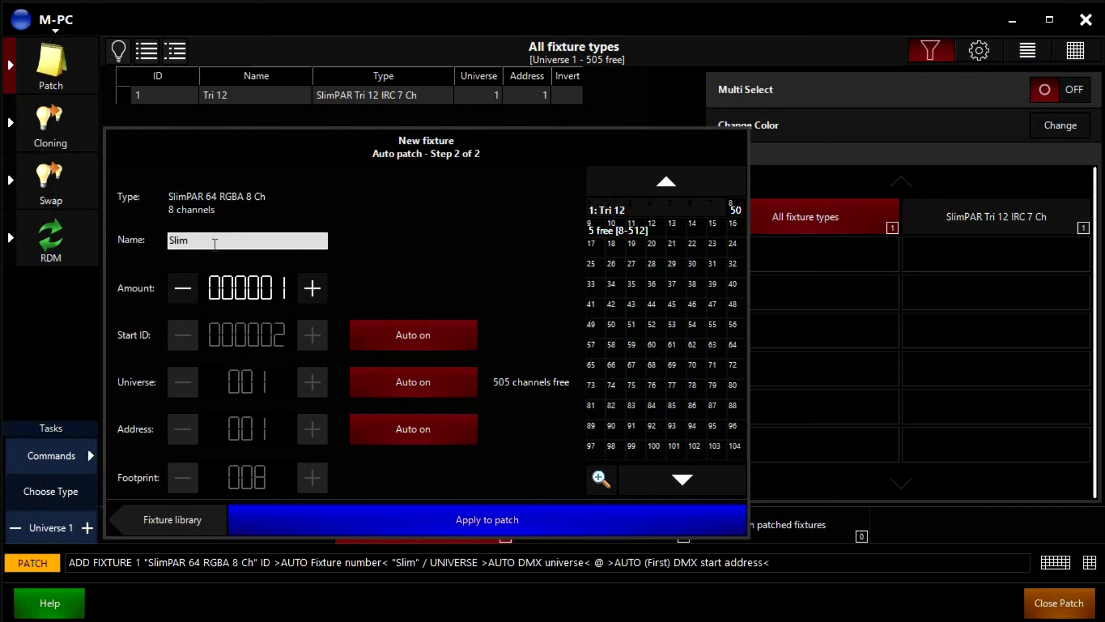
type("par 64")
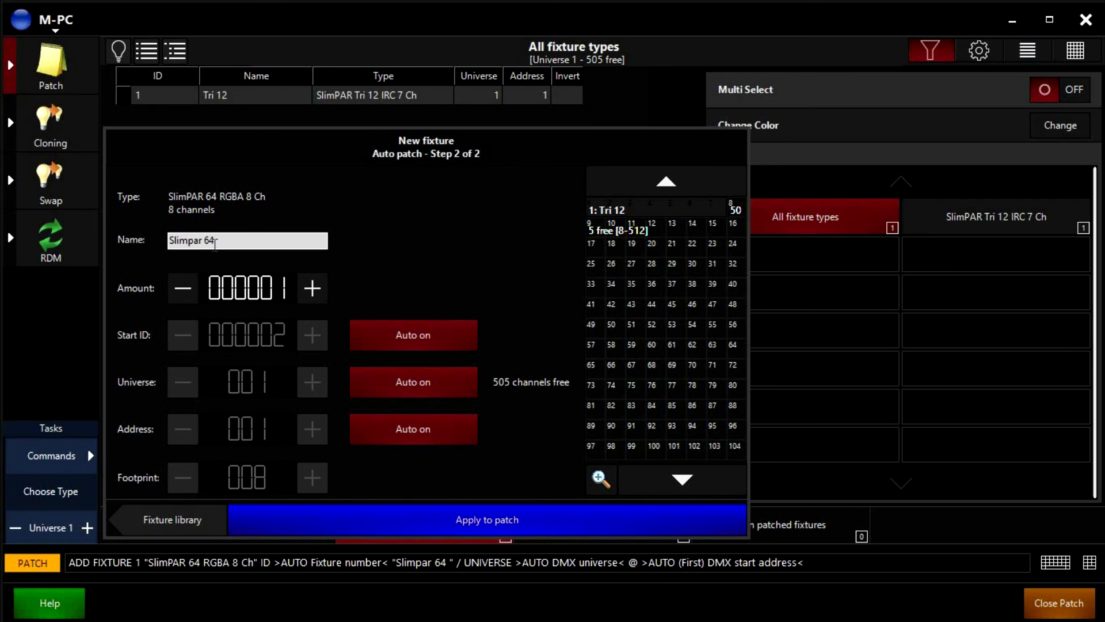
key("BackSpace")
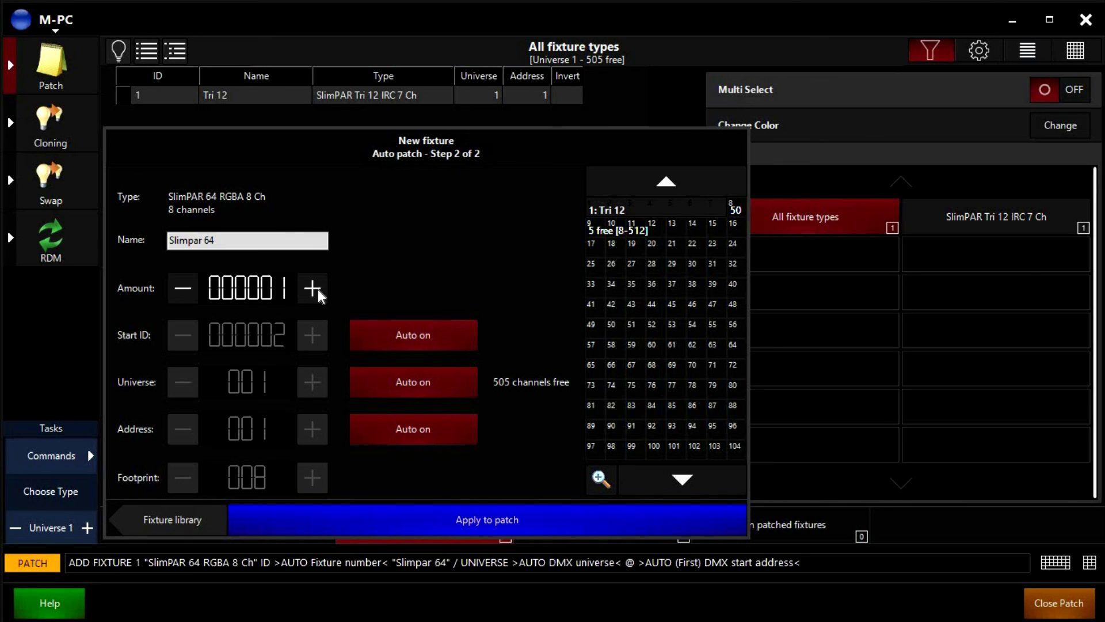
Switch off automatic addressing for the Slimpar 64 and set its DMX start address to 17
left_click(382, 430)
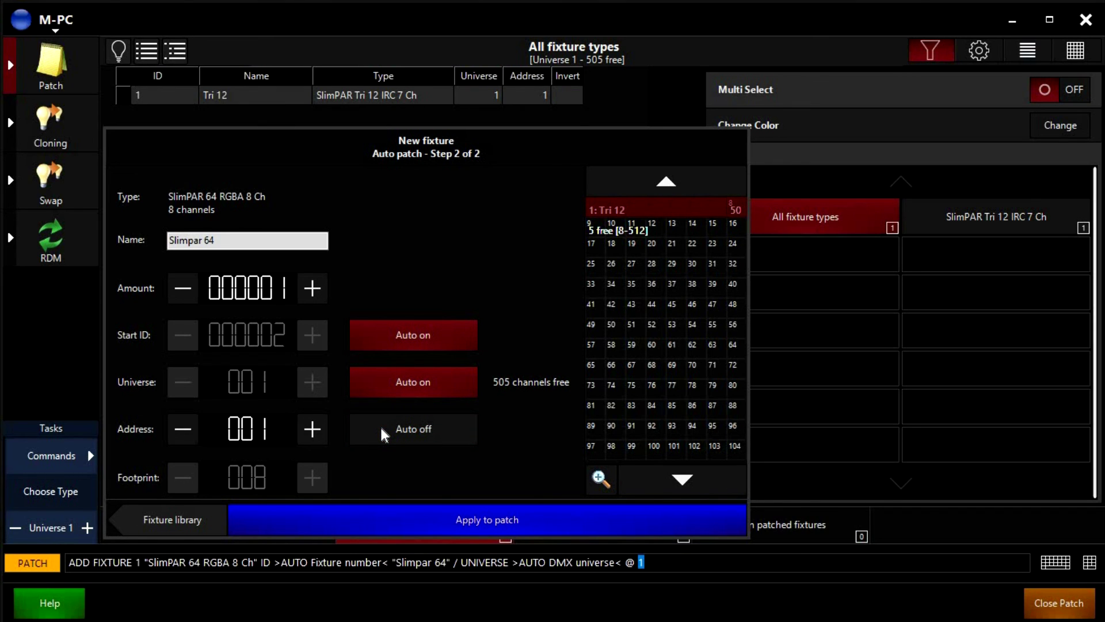
left_click(311, 428)
left_click(311, 429)
left_click(311, 428)
left_click(311, 429)
left_click(312, 428)
left_click(312, 429)
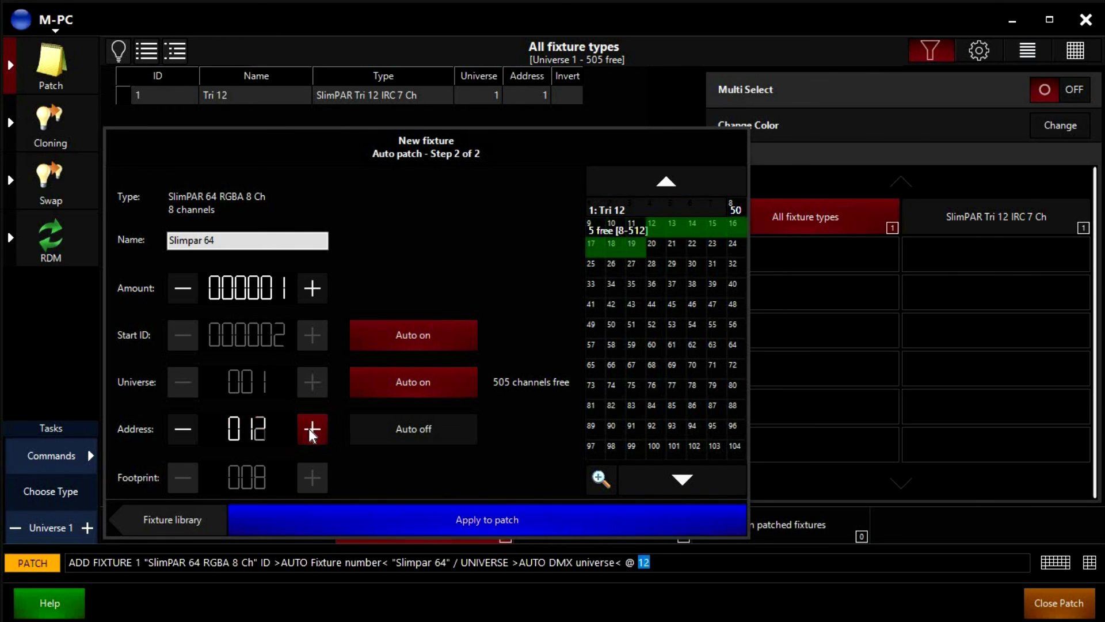
left_click(311, 428)
left_click(312, 428)
left_click(312, 428)
left_click(311, 428)
left_click(311, 428)
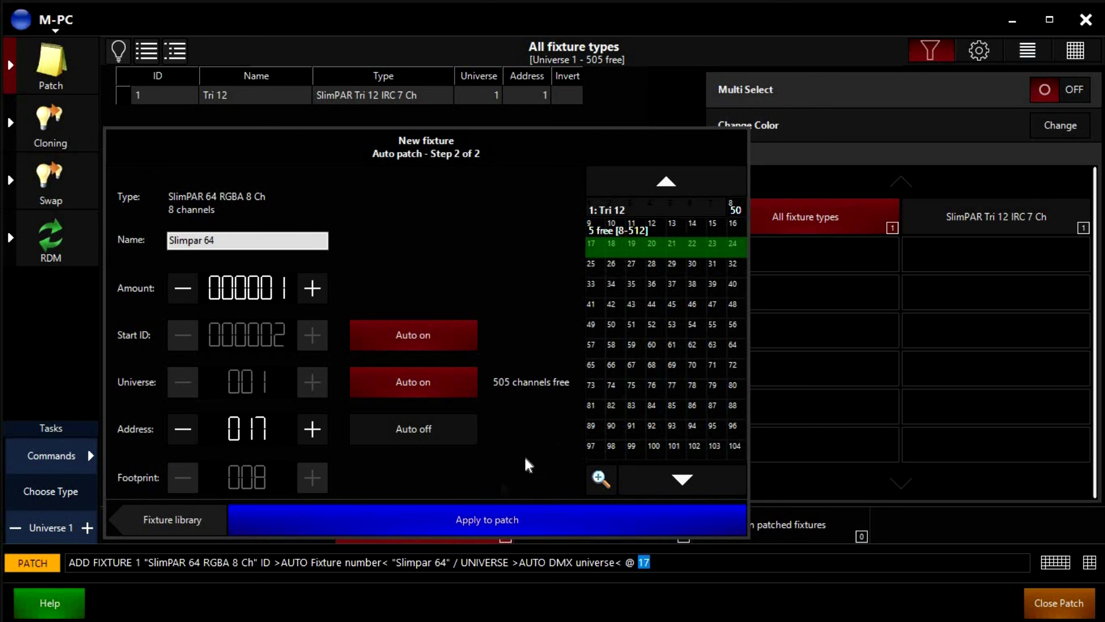
Apply the Slimpar 64 to the patch and start another new fixture
left_click(497, 520)
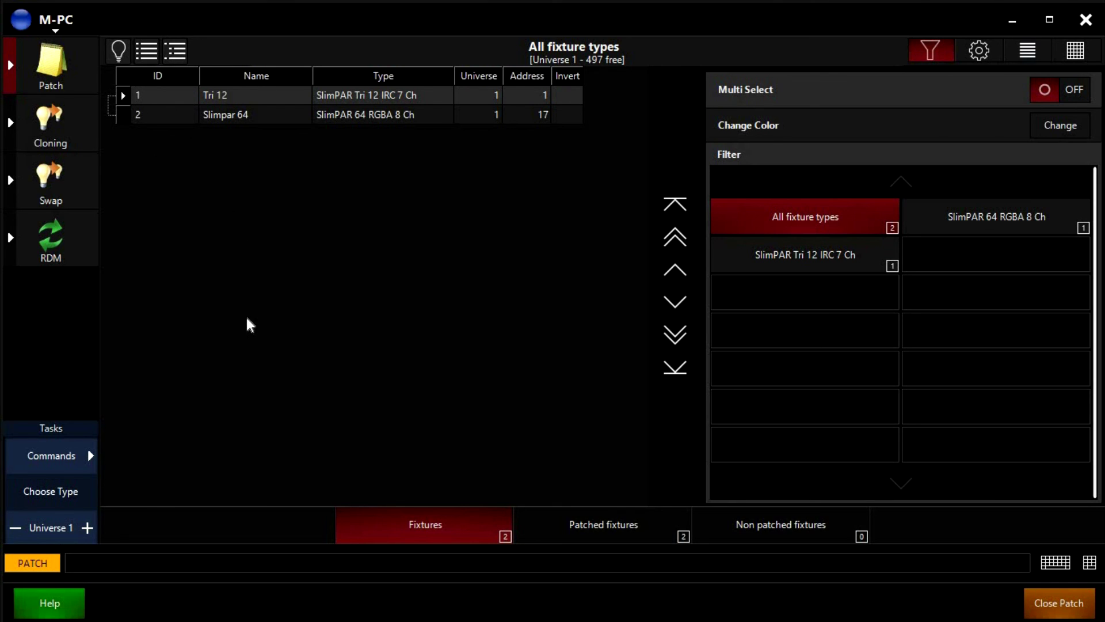
left_click(51, 449)
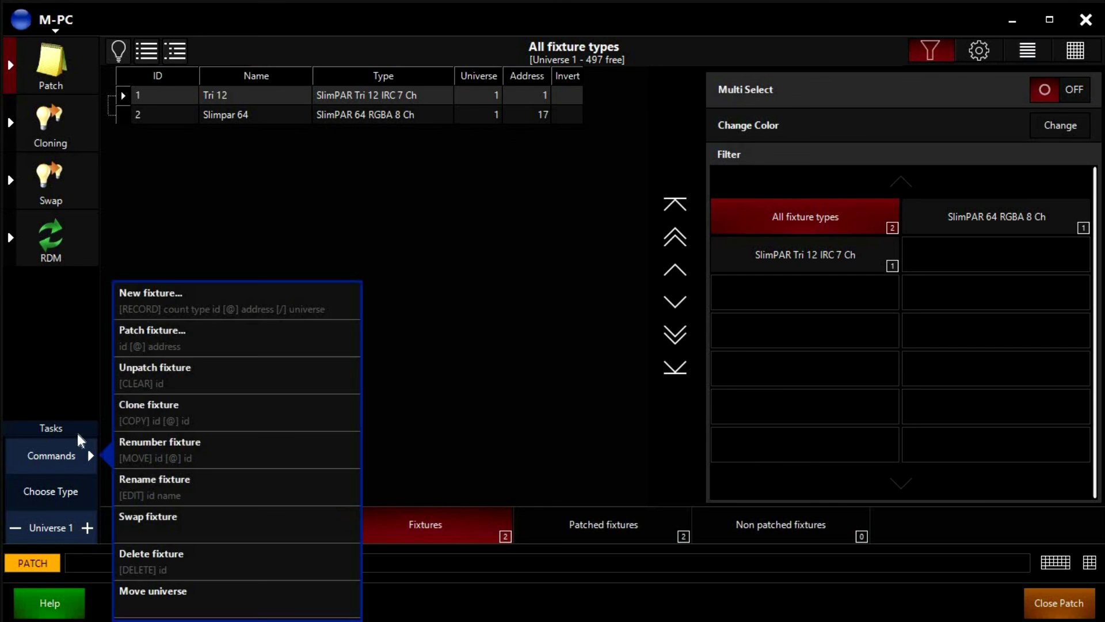
left_click(144, 303)
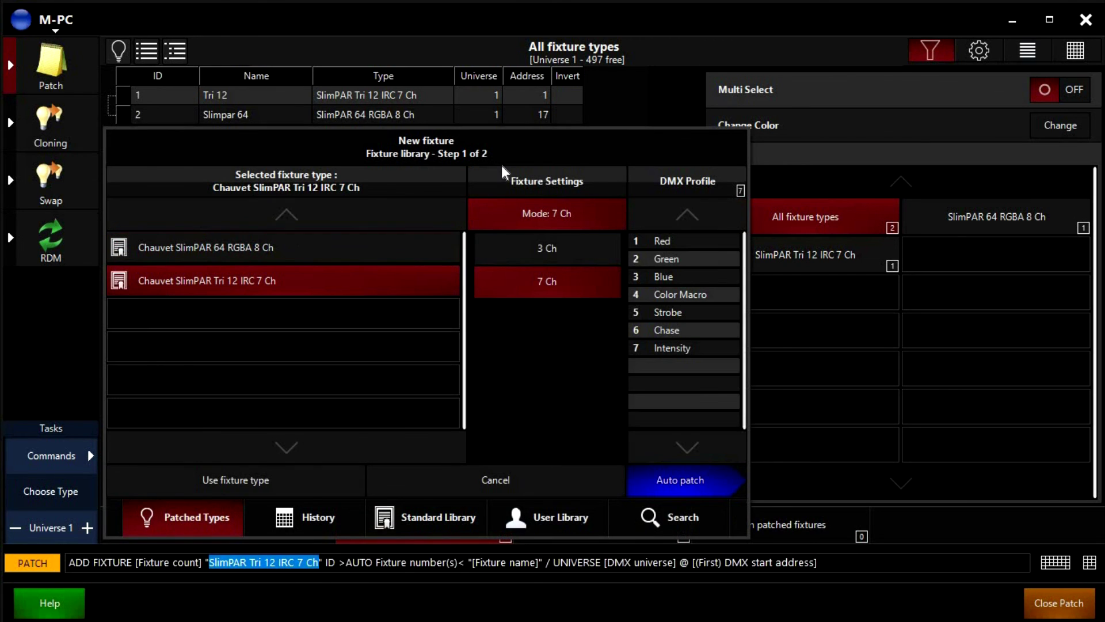
Search the fixture library for "channel" and select the Generic Channel fixture type
left_click(680, 519)
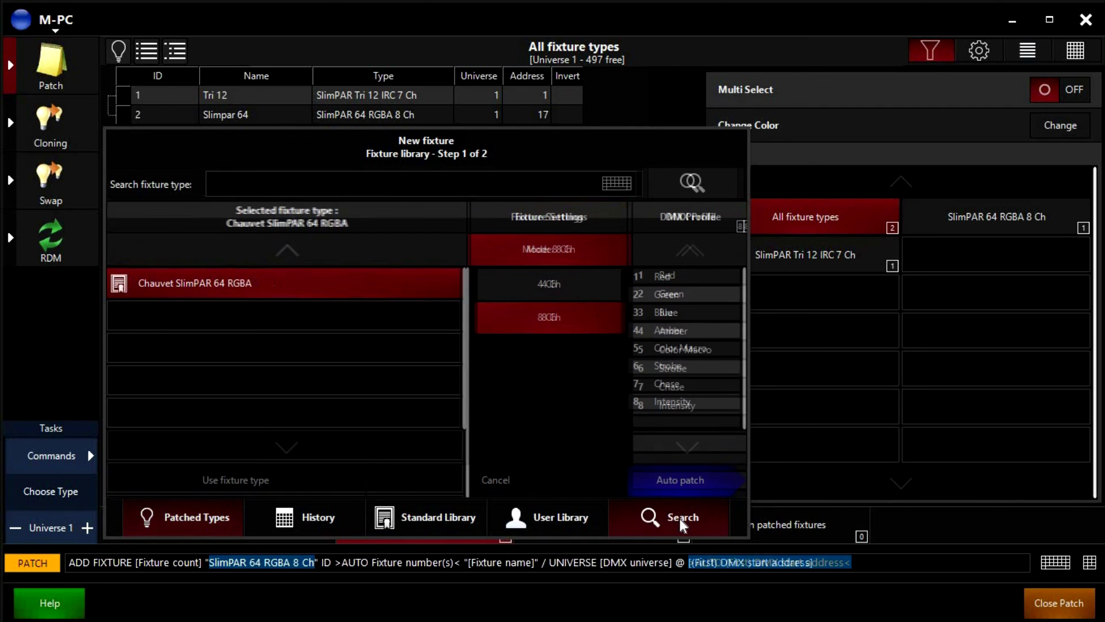
left_click(226, 183)
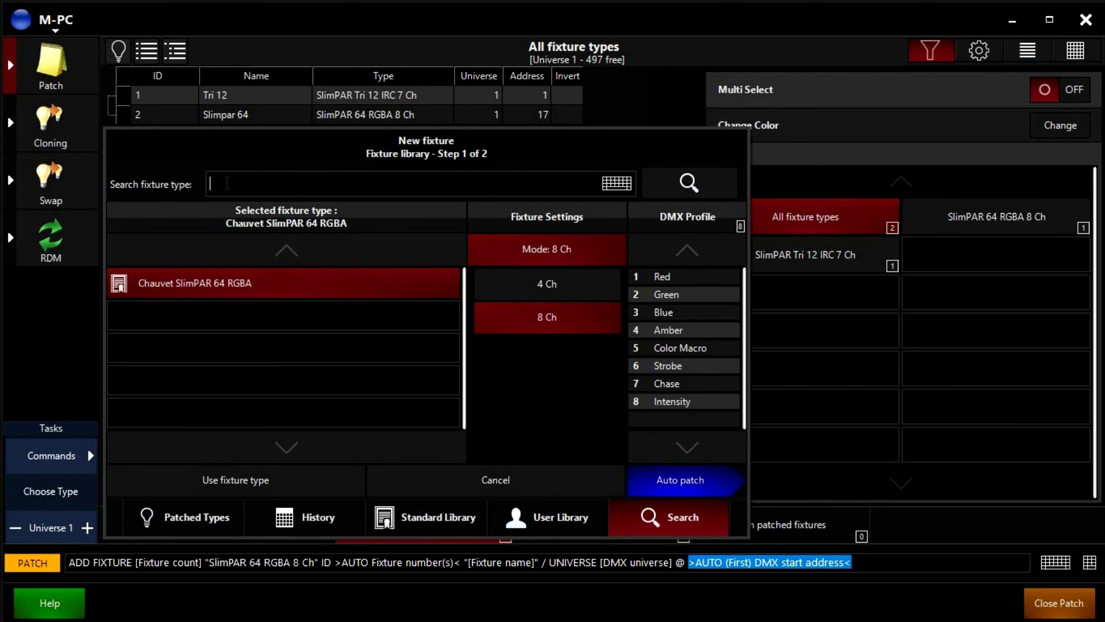
type("channel")
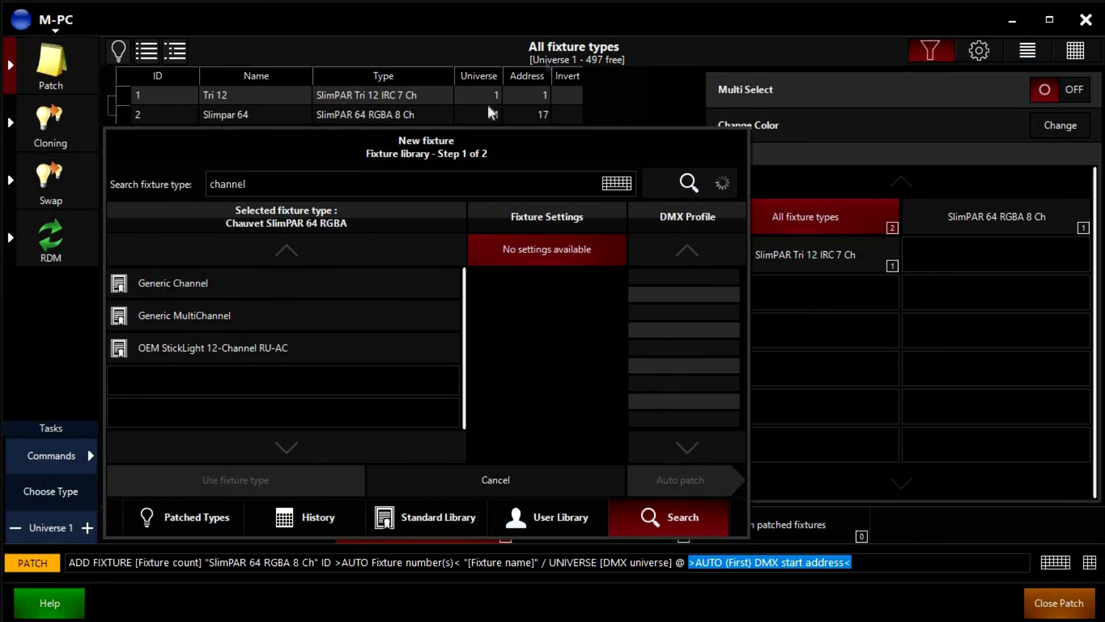
left_click(177, 281)
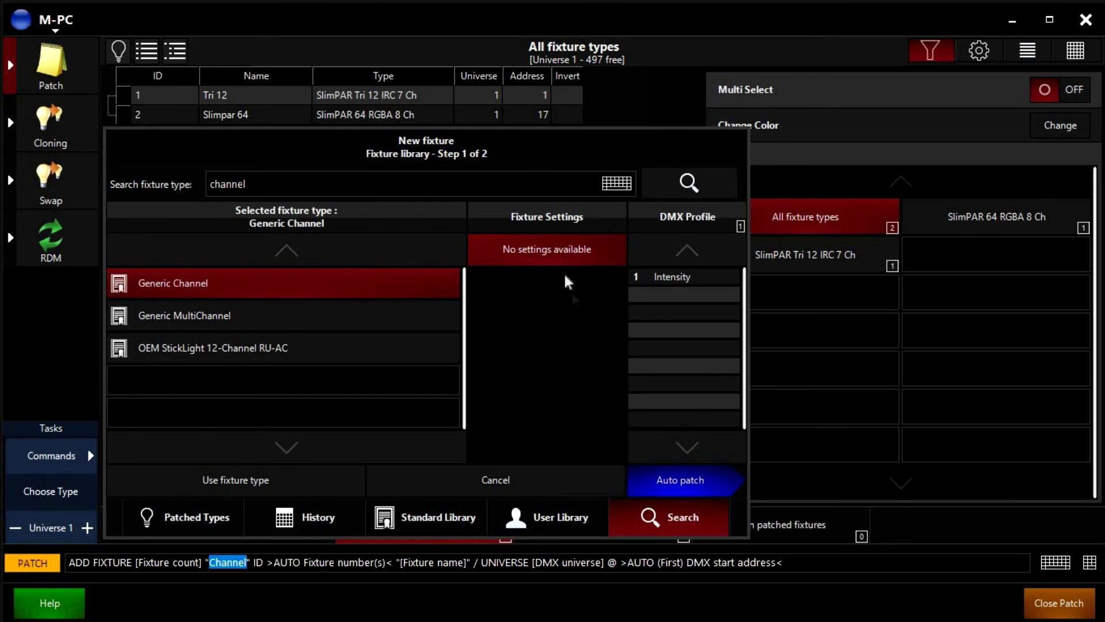
Continue to the auto patch settings and name the generic channel fixture "Blinders"
left_click(680, 484)
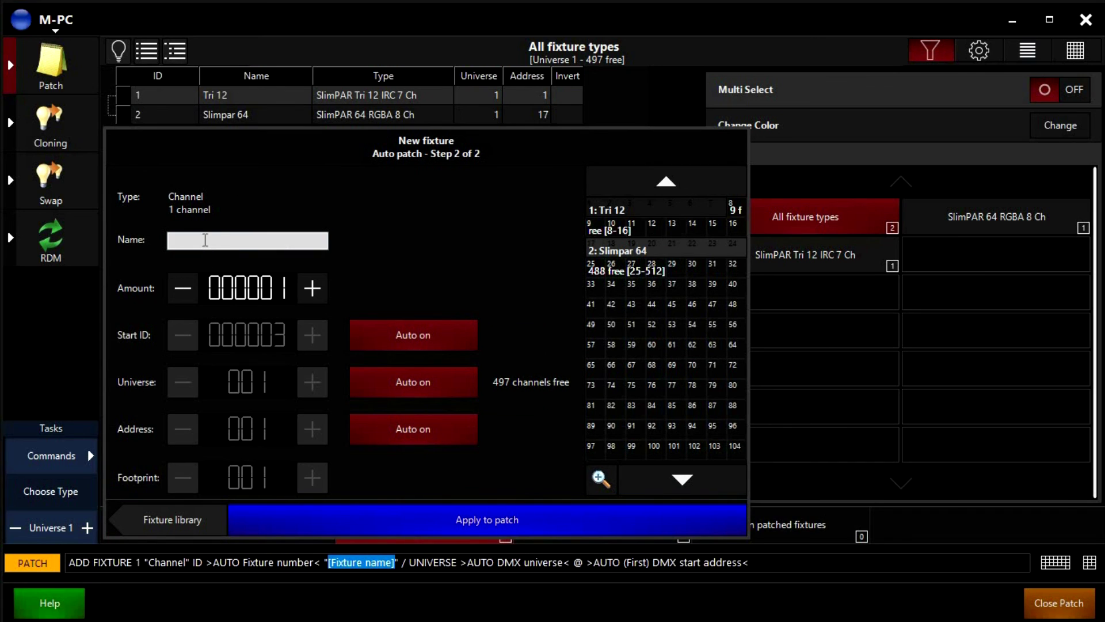
type("Blinders")
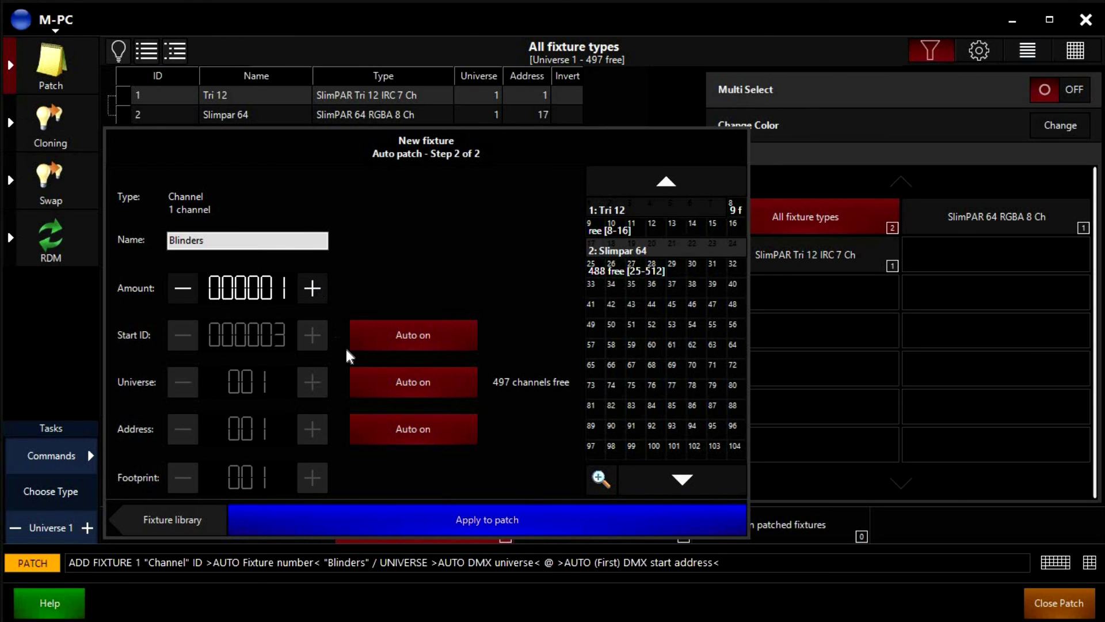
Switch off automatic addressing for the Blinders, set their DMX start address to 16 and apply them to the patch
left_click(391, 431)
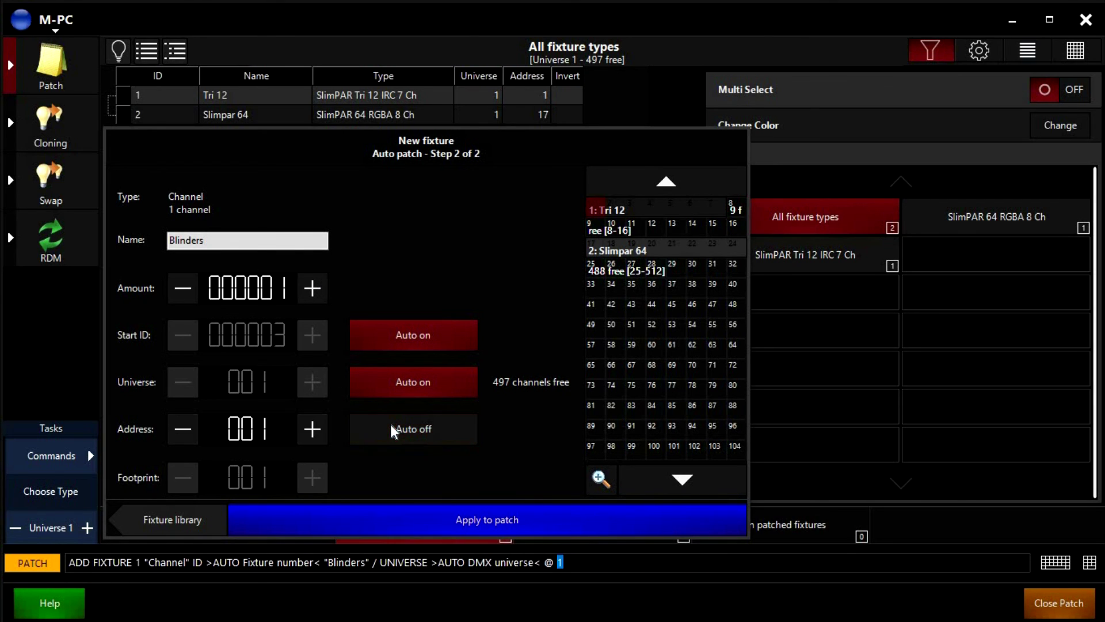
left_click(311, 430)
left_click(311, 429)
left_click(310, 429)
left_click(311, 430)
left_click(311, 429)
left_click(311, 430)
left_click(311, 429)
left_click(311, 430)
left_click(311, 429)
left_click(311, 429)
left_click(311, 430)
left_click(311, 429)
left_click(311, 430)
left_click(311, 430)
left_click(311, 429)
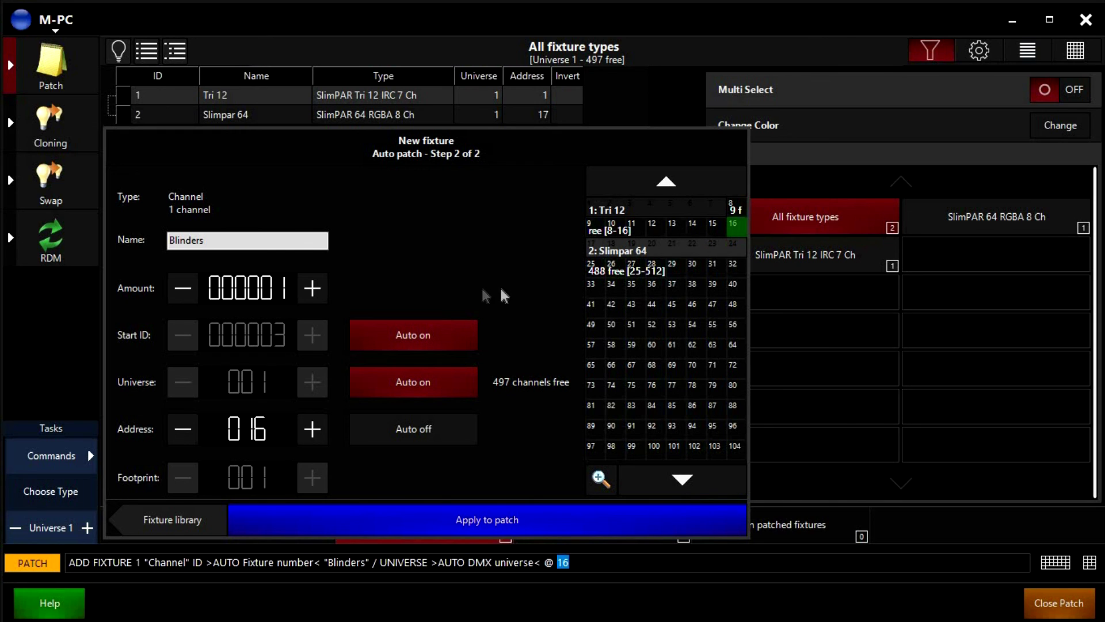
left_click(508, 522)
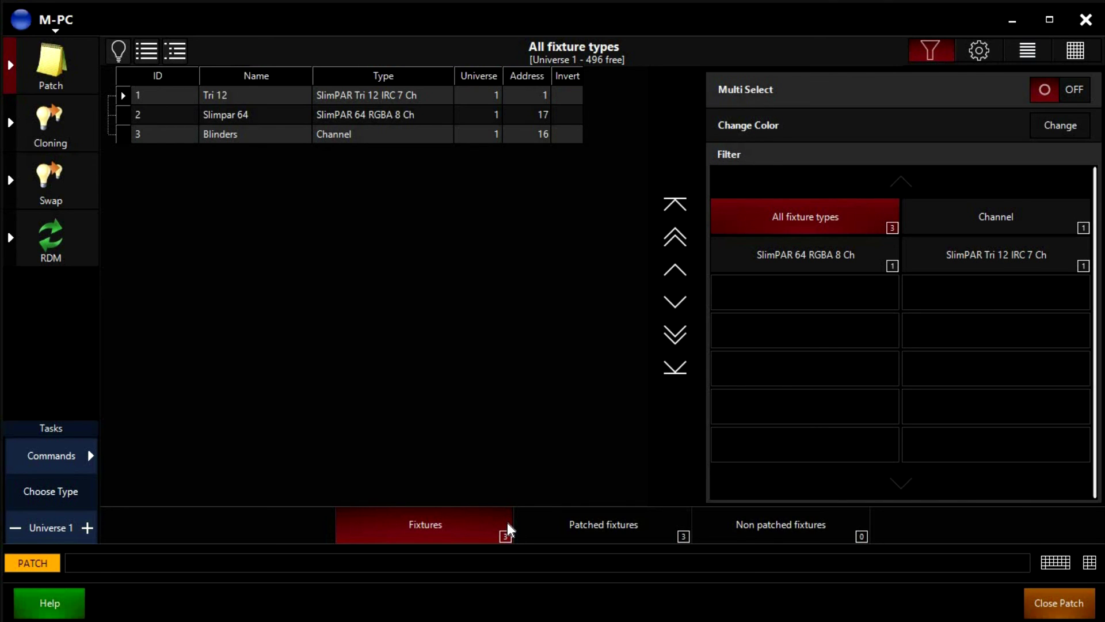
Close the patch and save the show
left_click(1044, 604)
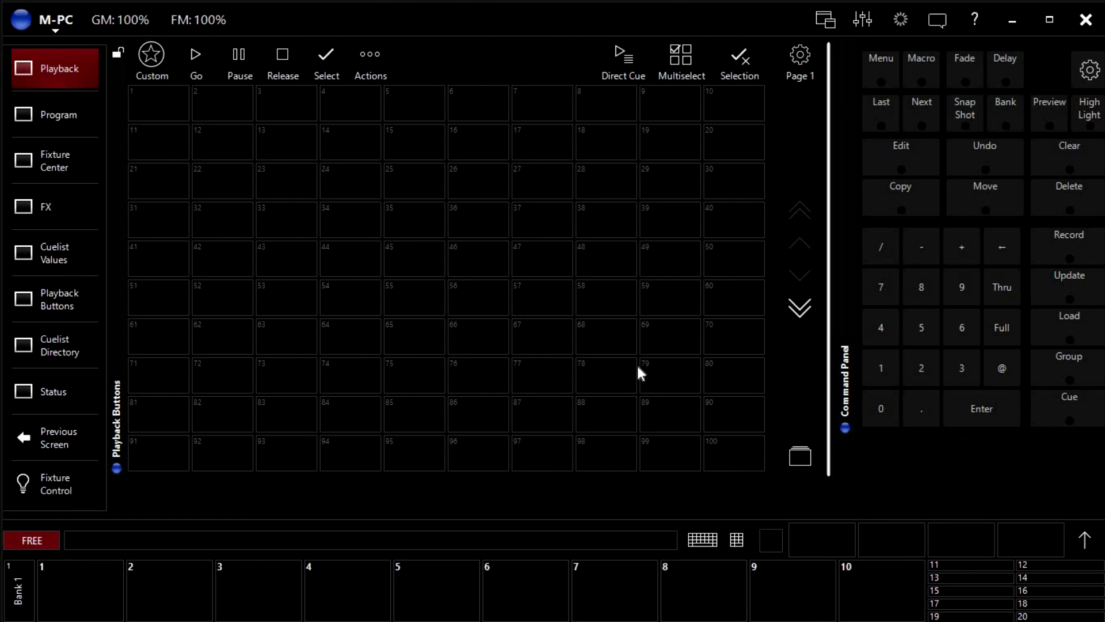
left_click(61, 21)
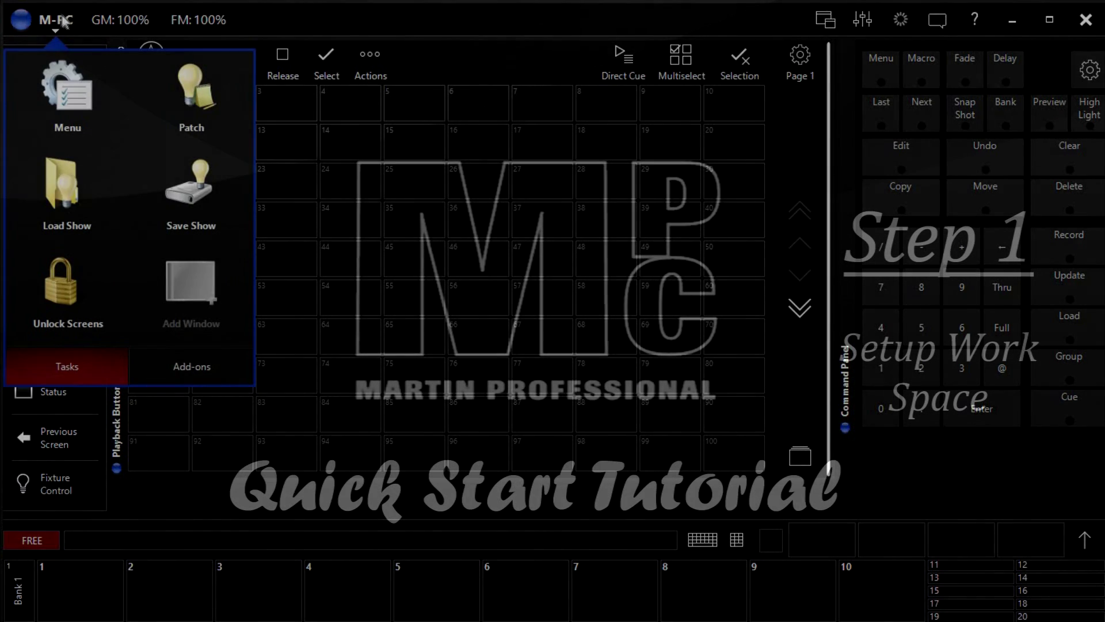
left_click(191, 190)
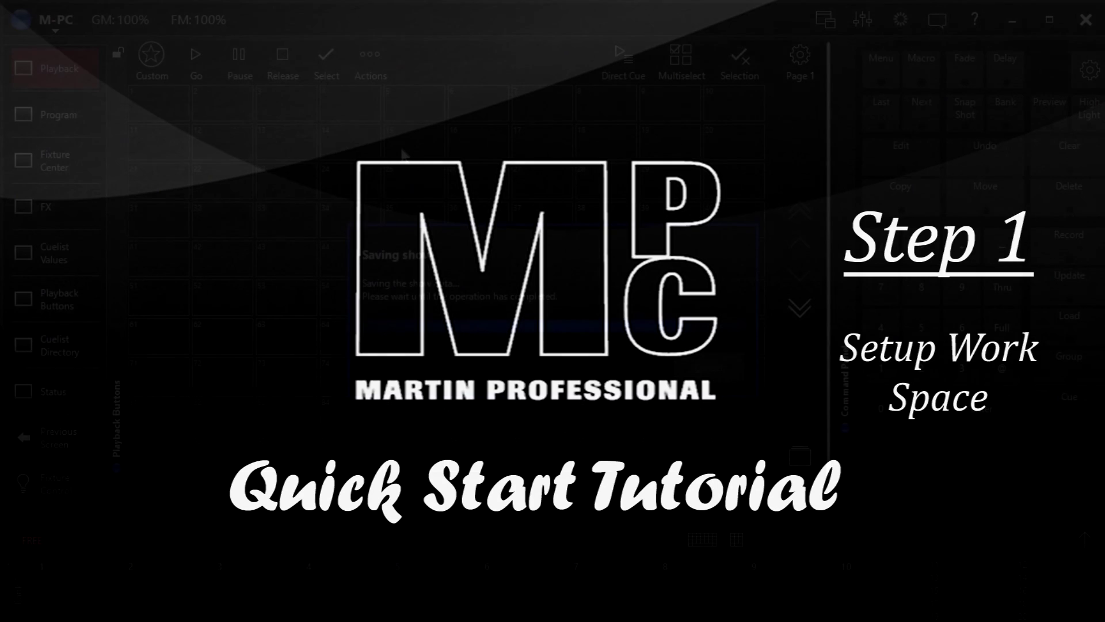